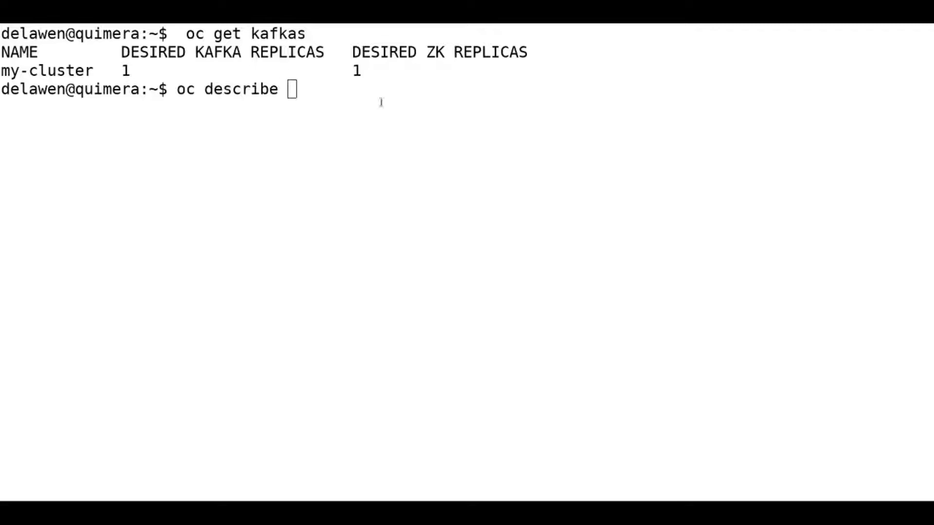
# - Describe the Kafka resource my-cluster with oc describe kafkas and review its name, namespace and listener addresses
pyautogui.write('kafkas m')
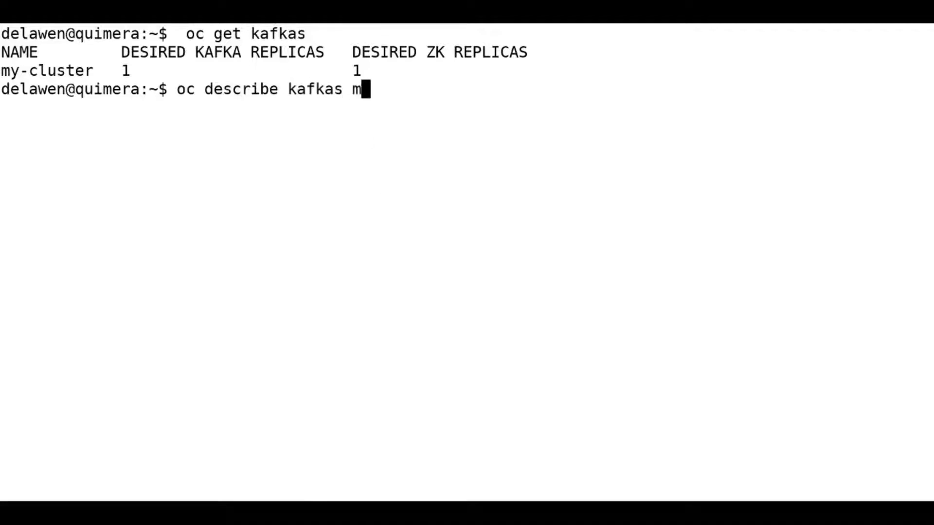
pyautogui.write('y-cluster')
pyautogui.press('Return')
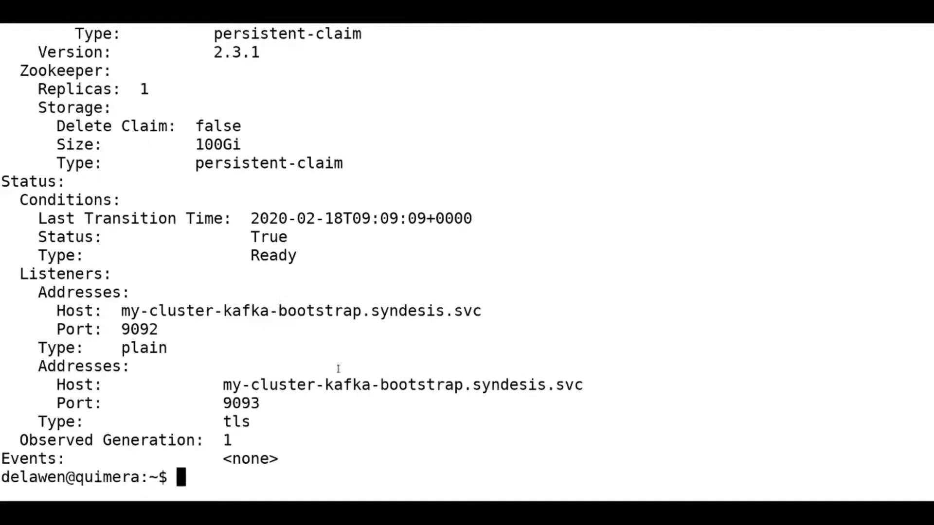
pyautogui.doubleClick(345, 385)
pyautogui.scroll(13, 404, 283)
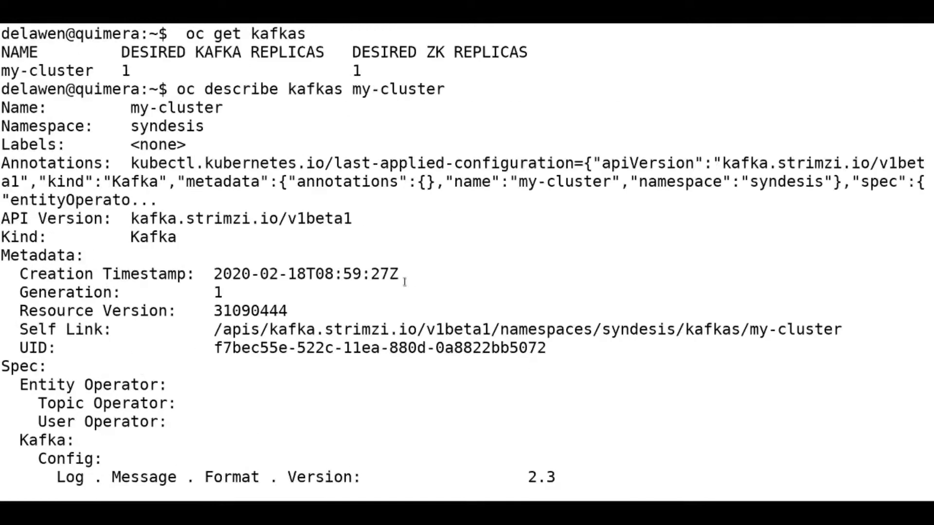
pyautogui.moveTo(218, 108); pyautogui.dragTo(2, 108)
pyautogui.moveTo(207, 127); pyautogui.dragTo(2, 128)
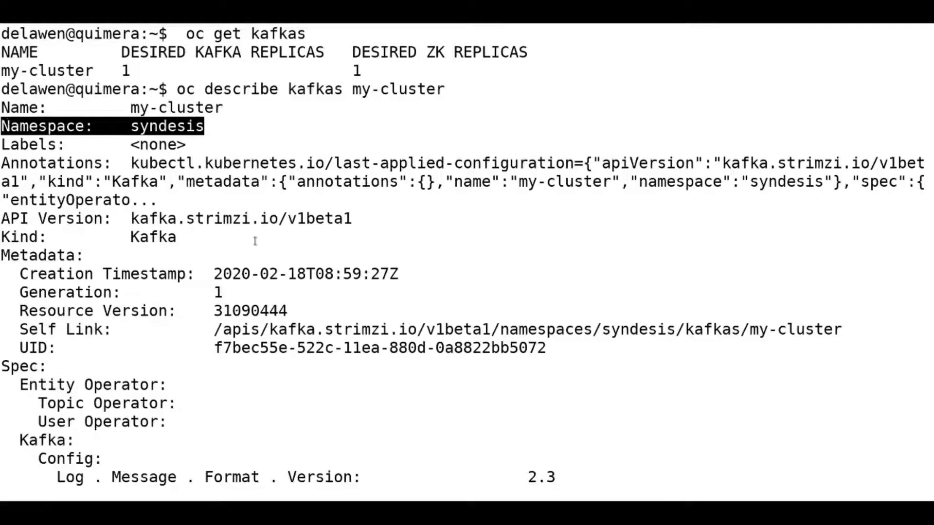
pyautogui.moveTo(263, 325); pyautogui.dragTo(419, 333)
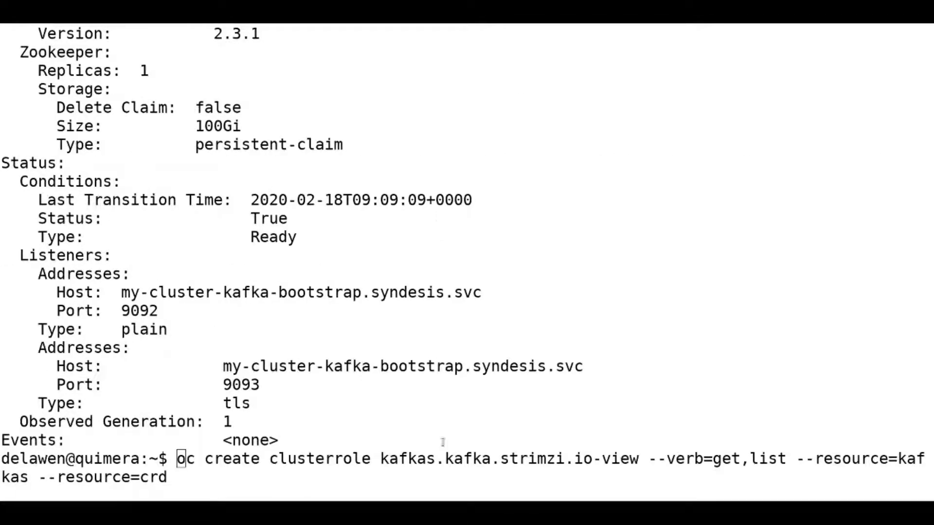
# - Try to create the cluster role kafkas.kafka.strimzi.io-view with verbs get,list and resources kafkas and crd
pyautogui.moveTo(639, 460); pyautogui.dragTo(385, 457)
pyautogui.click(437, 424)
pyautogui.press('Return')
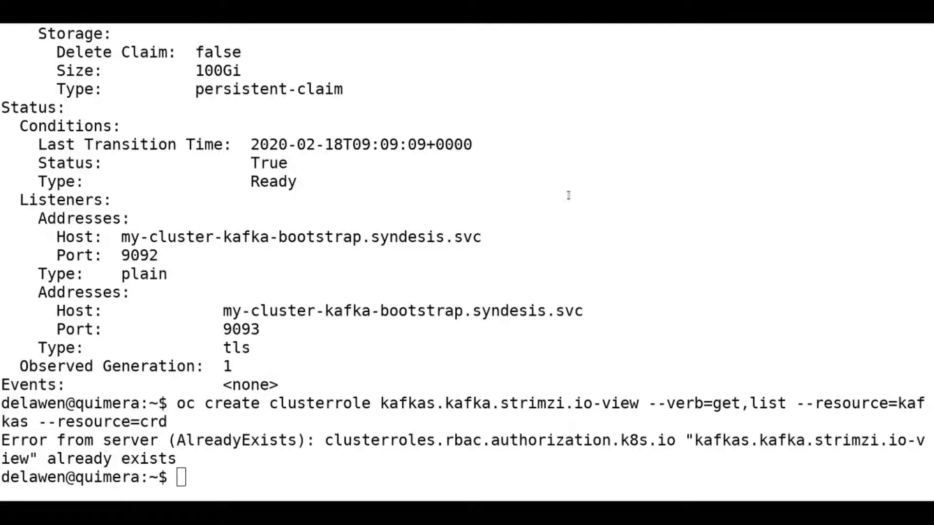
# - Recall and run the oc adm policy add-cluster-role-to-user command granting kafkas.kafka.strimzi.io-view to the syndesis-server service account
pyautogui.click(457, 426)
pyautogui.hotkey('ctrl', 'r')
pyautogui.write('oc adm')
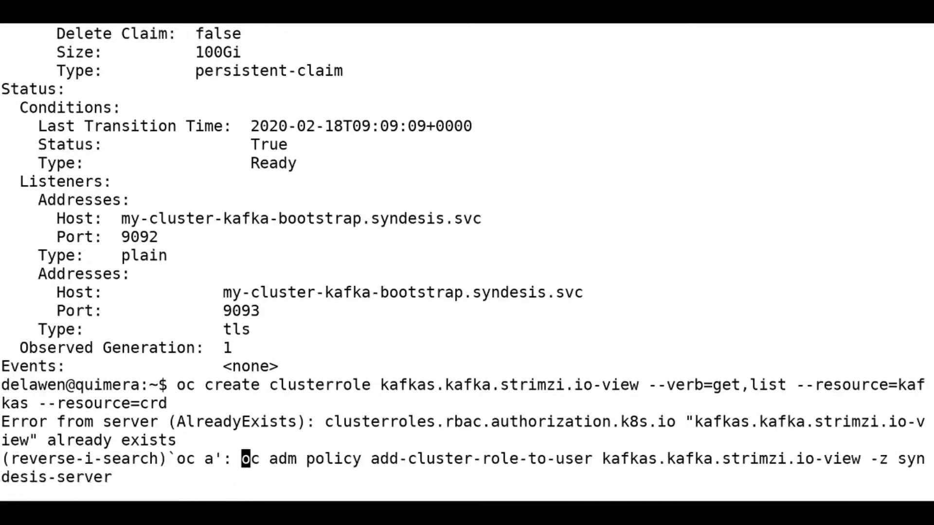
pyautogui.press('Right')
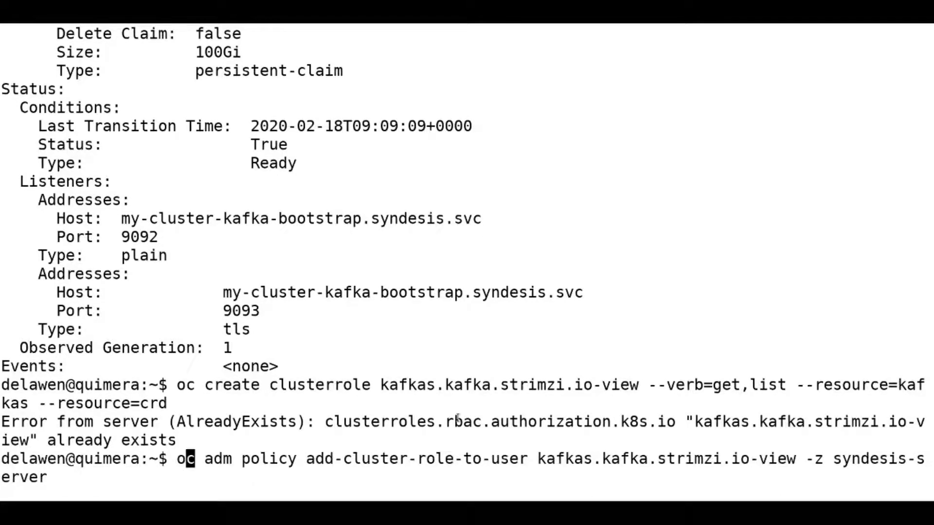
pyautogui.press('Return')
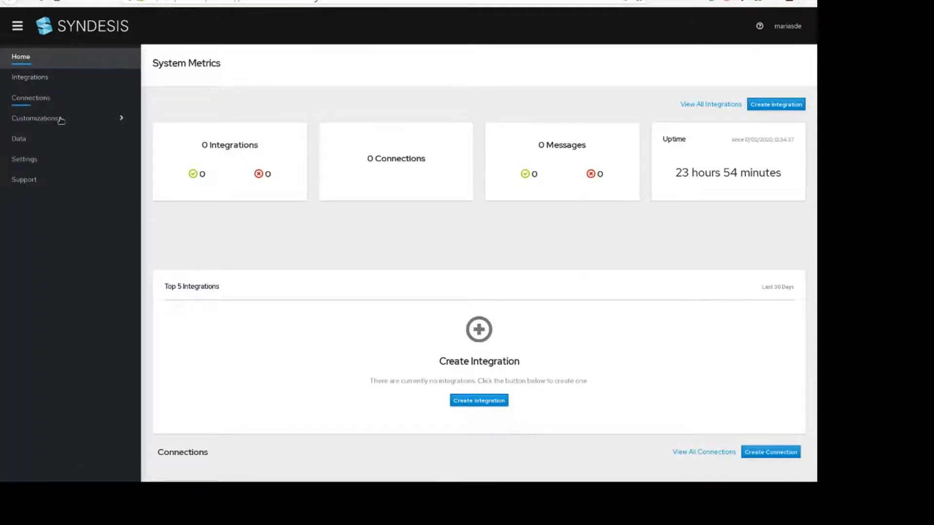
# - Start a new connection in the Syndesis web console and locate the Kafka Message Broker connector
pyautogui.click(31, 77)
pyautogui.click(31, 98)
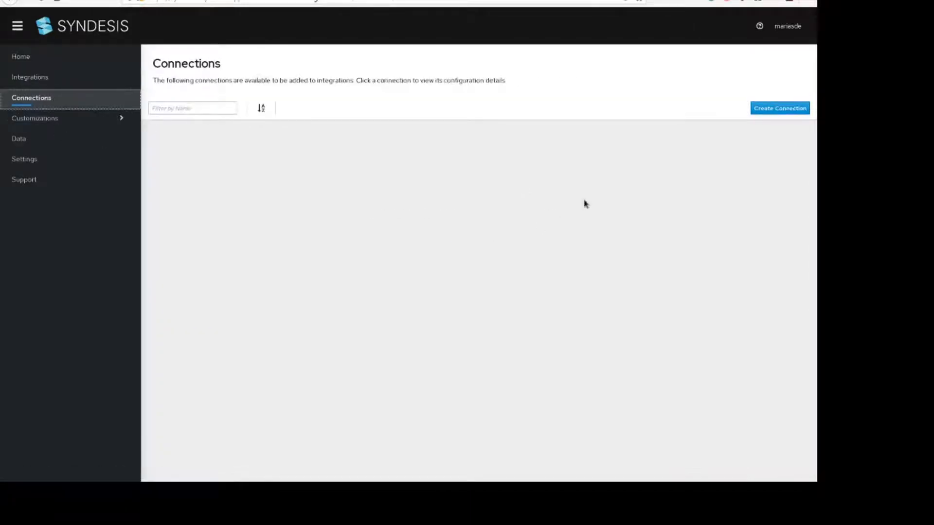
pyautogui.click(780, 108)
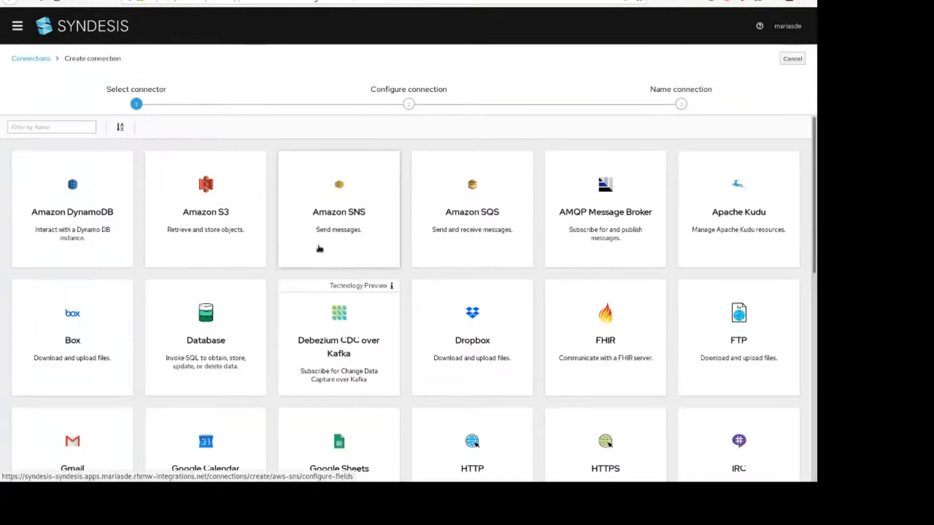
pyautogui.scroll(-9, 319, 248)
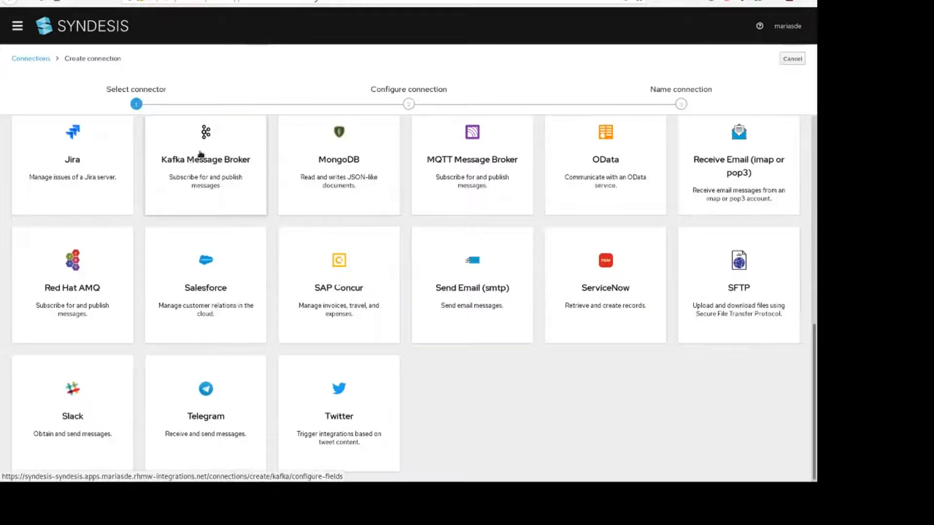
# - Switch to the OpenShift console and filter the running pods by "syndesis", then by "kafka"
pyautogui.hotkey('ctrl', 'Tab')
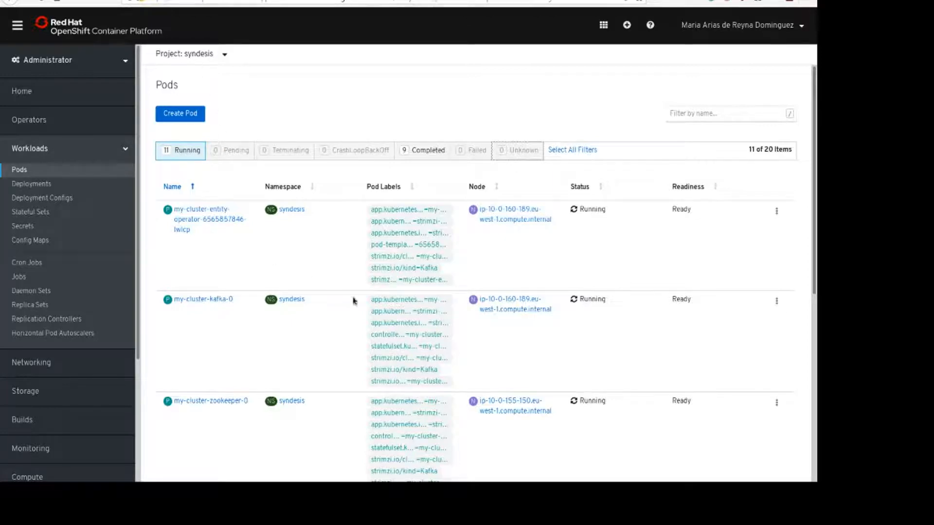
pyautogui.press('/')
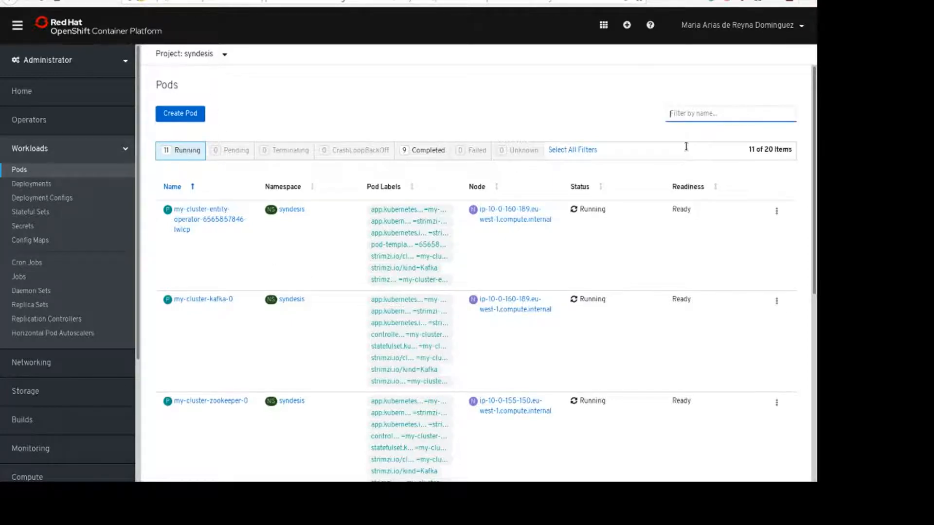
pyautogui.write('synde')
pyautogui.scroll(-1, 686, 147)
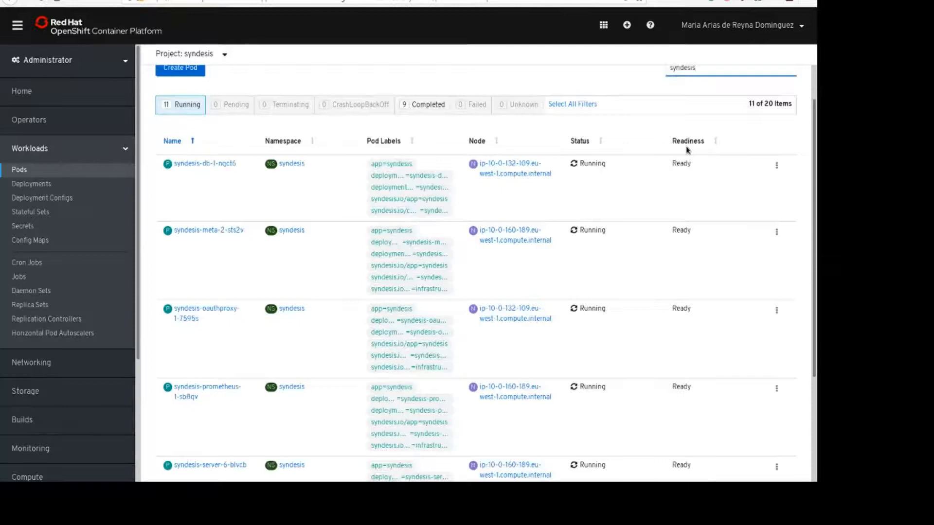
pyautogui.moveTo(703, 70); pyautogui.dragTo(641, 85)
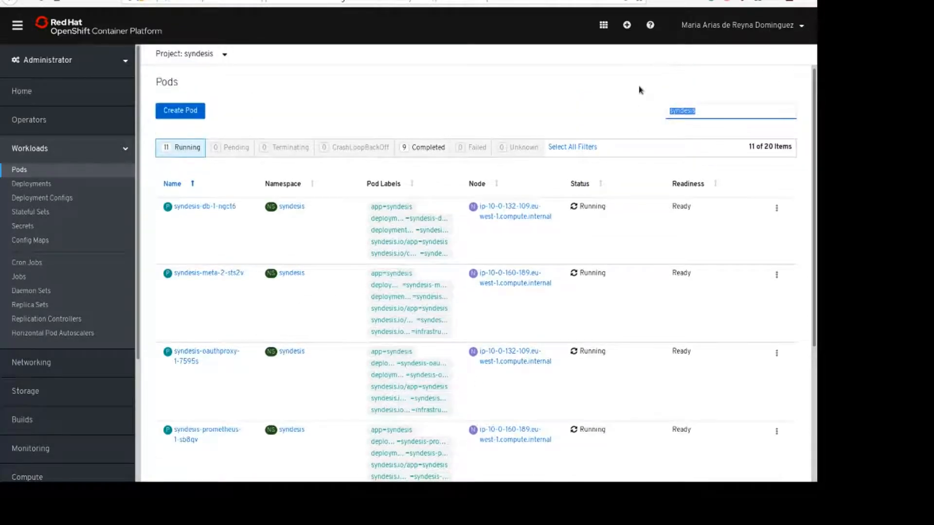
pyautogui.write('kafk')
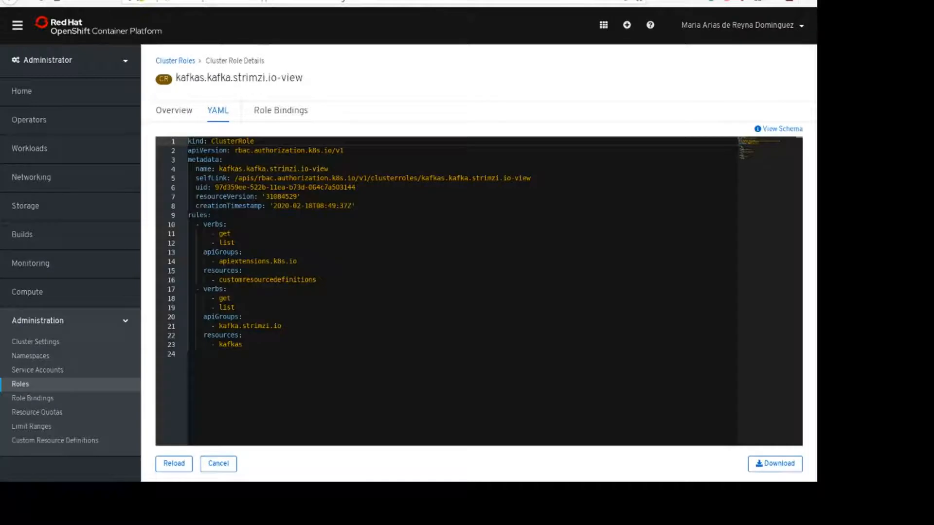
# - Examine the YAML rules of the kafkas.kafka.strimzi.io-view cluster role and the subject and role reference of its cluster role binding
pyautogui.moveTo(268, 87); pyautogui.dragTo(198, 106)
pyautogui.click(238, 168)
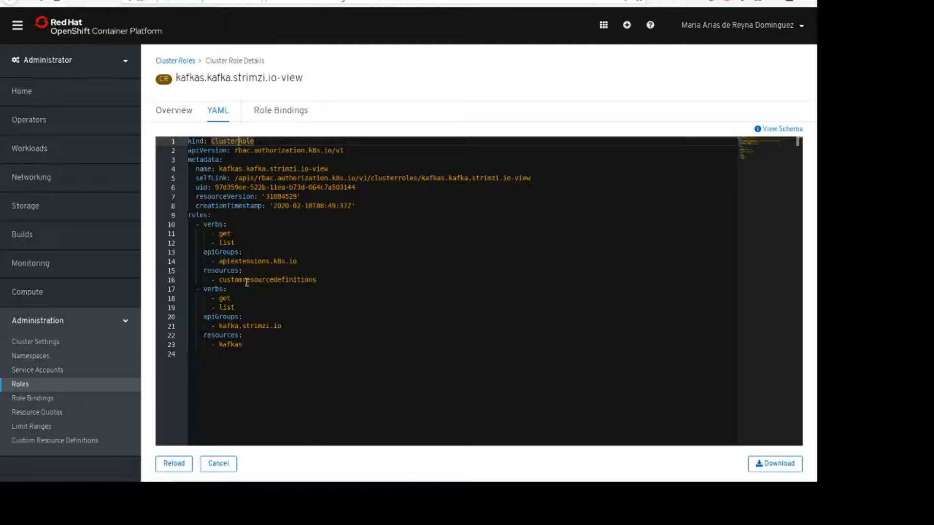
pyautogui.moveTo(236, 271); pyautogui.dragTo(236, 253)
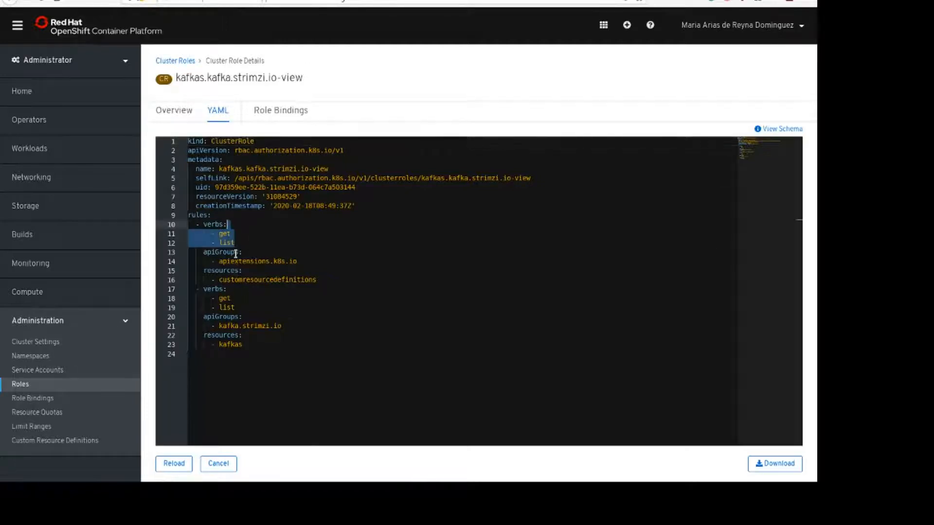
pyautogui.doubleClick(294, 306)
pyautogui.click(242, 373)
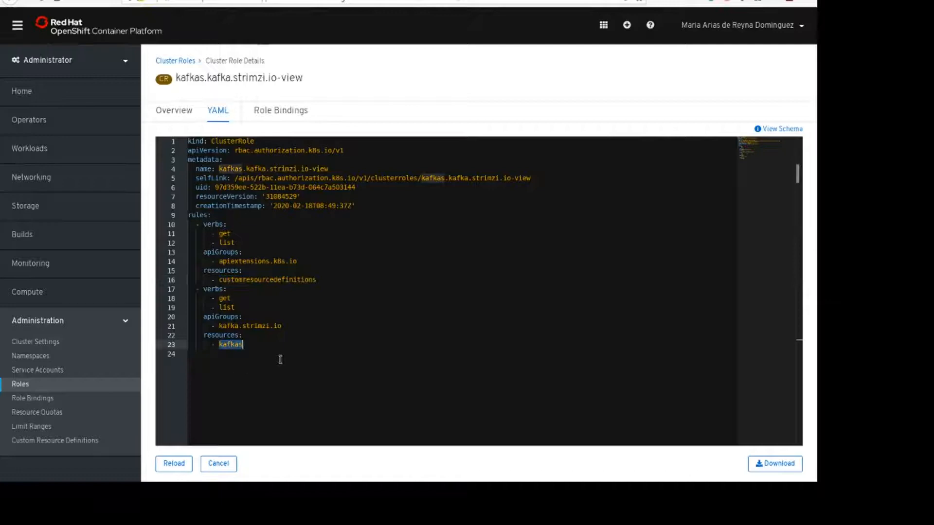
pyautogui.moveTo(281, 354); pyautogui.dragTo(281, 349)
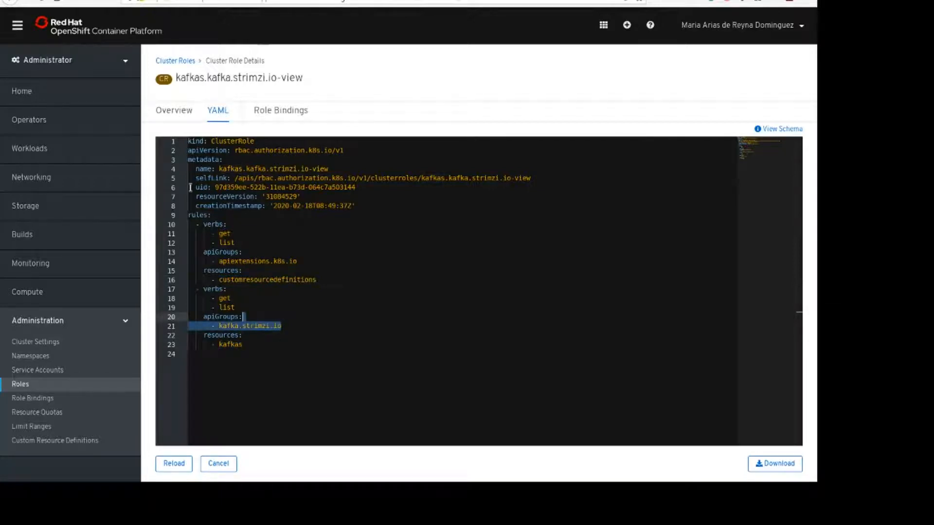
pyautogui.doubleClick(249, 78)
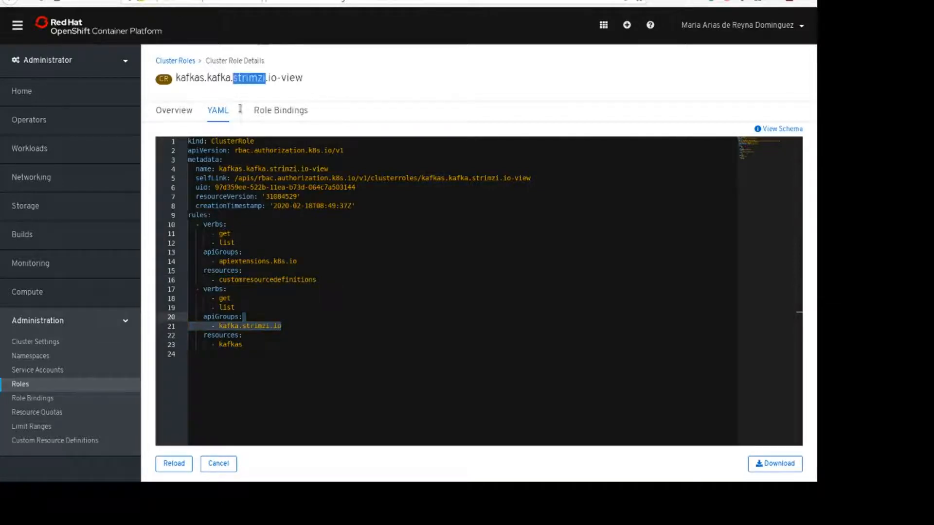
pyautogui.click(265, 0)
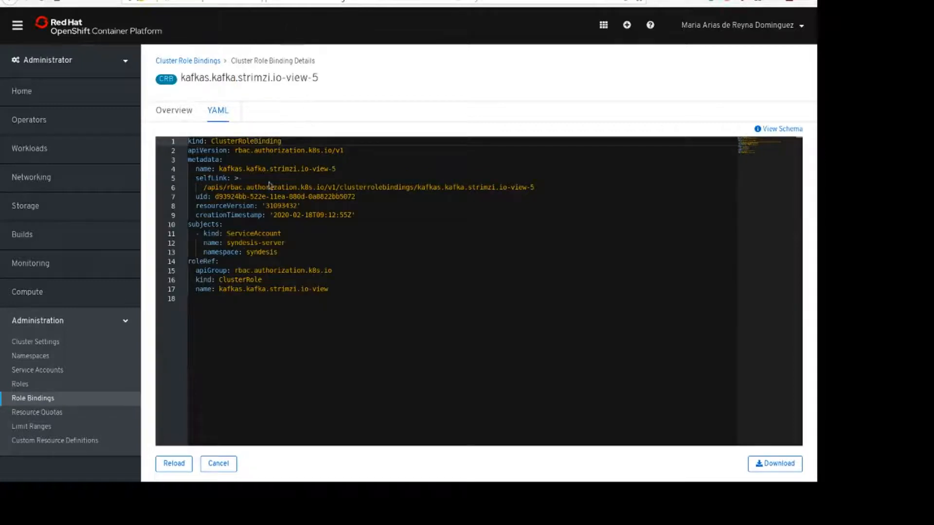
pyautogui.moveTo(286, 272); pyautogui.dragTo(286, 263)
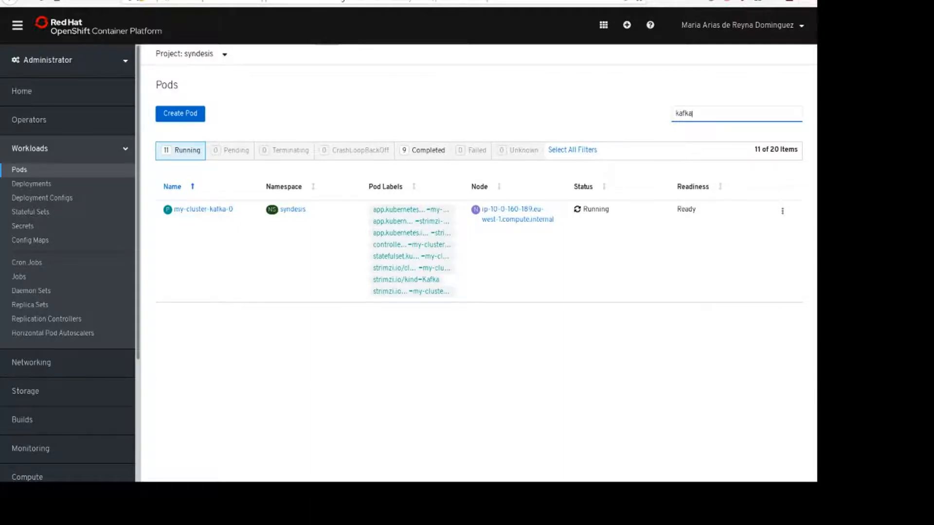
# - Run the Kafka console producer pod from the terminal for broker my-cluster-kafka-bootstrap:9092 and topic quickstart, and filter the OpenShift pods by "prod"
pyautogui.hotkey('alt', 'Tab')
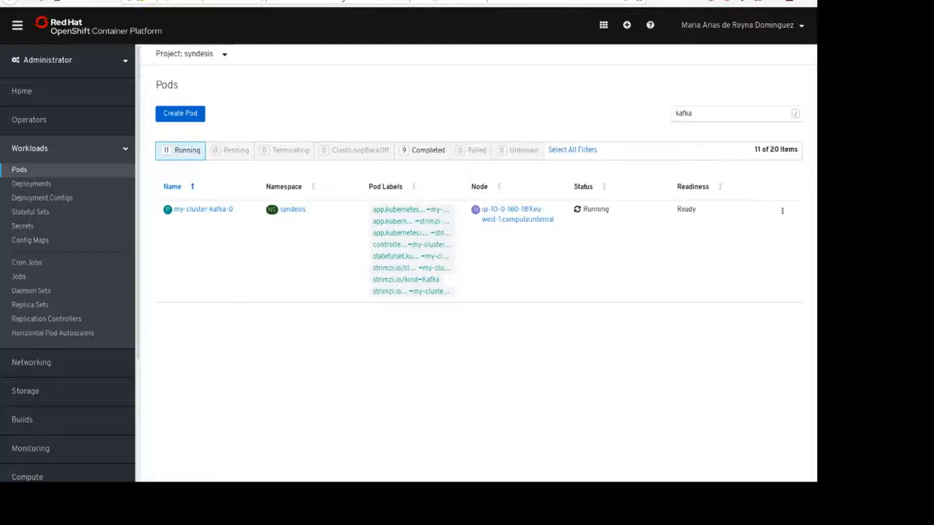
pyautogui.hotkey('ctrl', 'r')
pyautogui.write('produ')
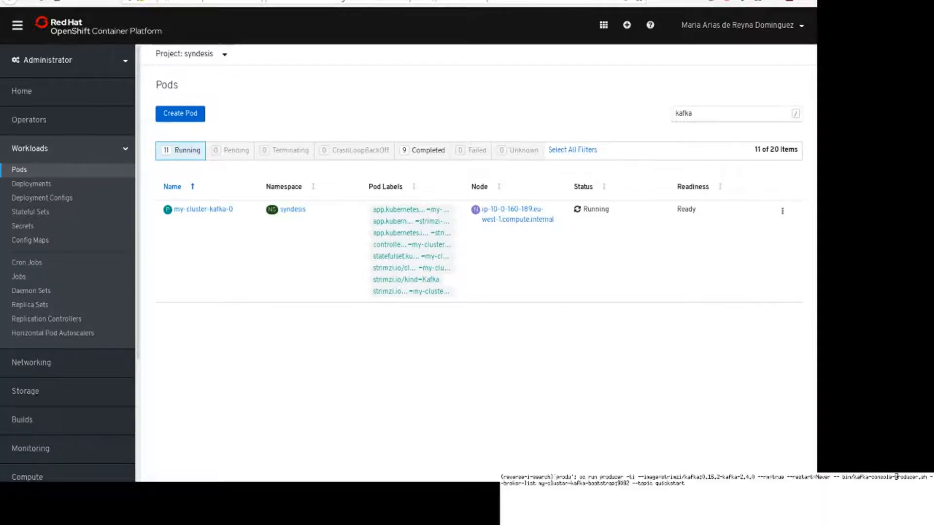
pyautogui.press('Return')
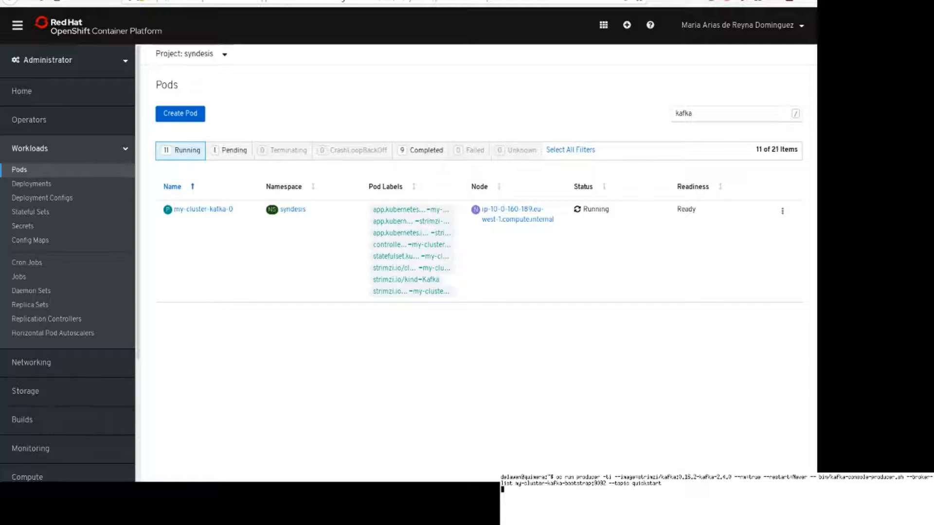
pyautogui.moveTo(718, 115); pyautogui.dragTo(607, 125)
pyautogui.write('prod')
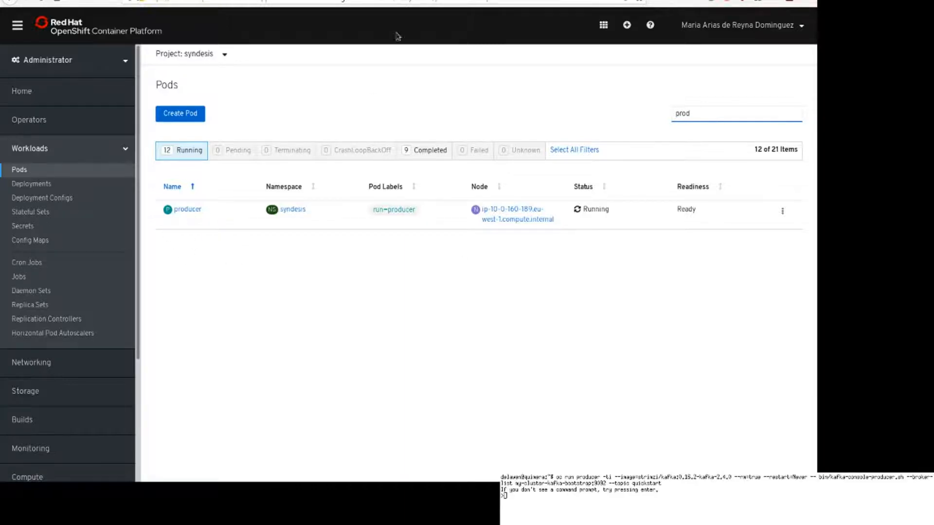
# - Back in Syndesis, choose the Kafka Message Broker connector, set its broker URI to my-cluster-kafka-bootstrap.syndesis.svc:9092 and validate it
pyautogui.click(370, 0)
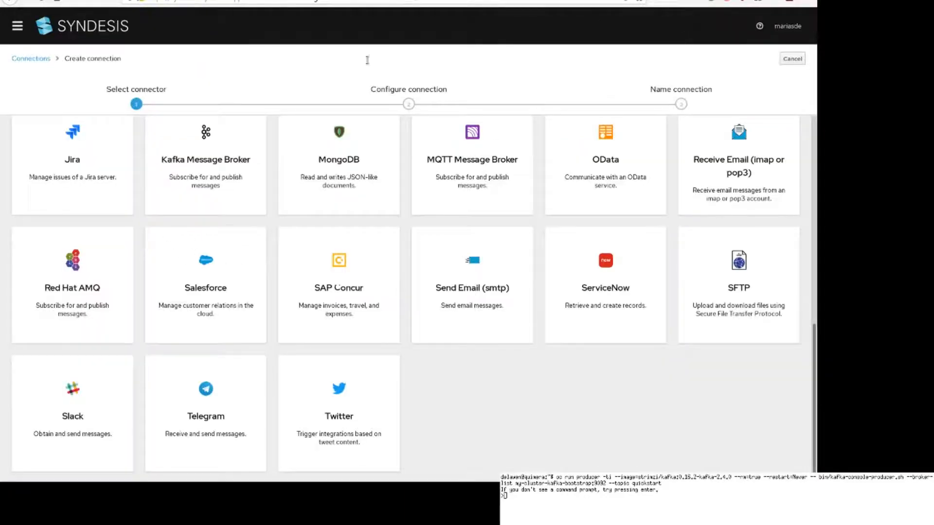
pyautogui.click(198, 208)
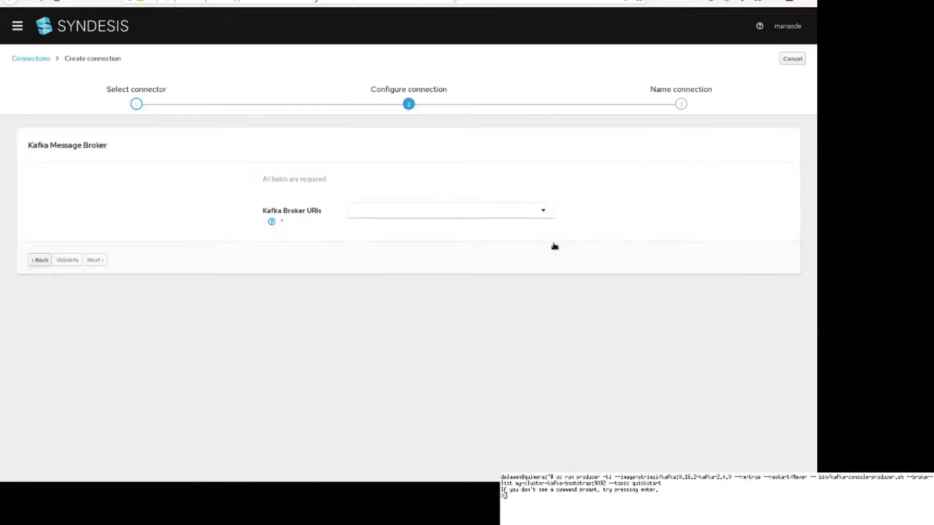
pyautogui.click(544, 211)
pyautogui.click(494, 234)
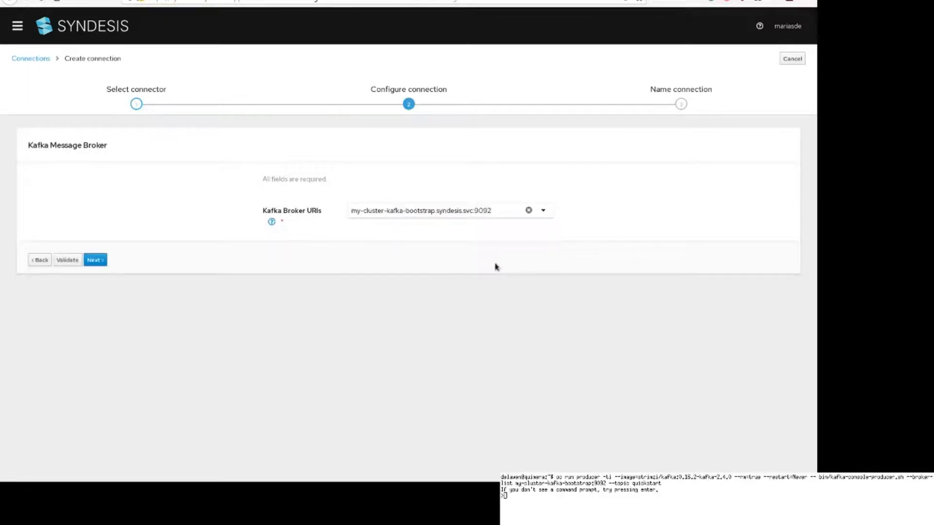
pyautogui.click(67, 260)
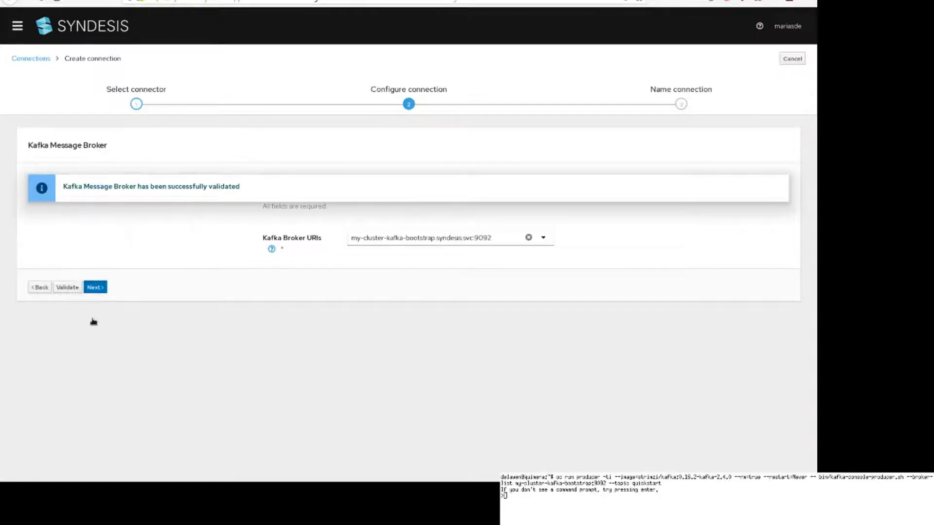
# - Proceed to naming the connection and set its name to "AutoDiscovered Kafka Broker"
pyautogui.click(95, 287)
pyautogui.tripleClick(443, 183)
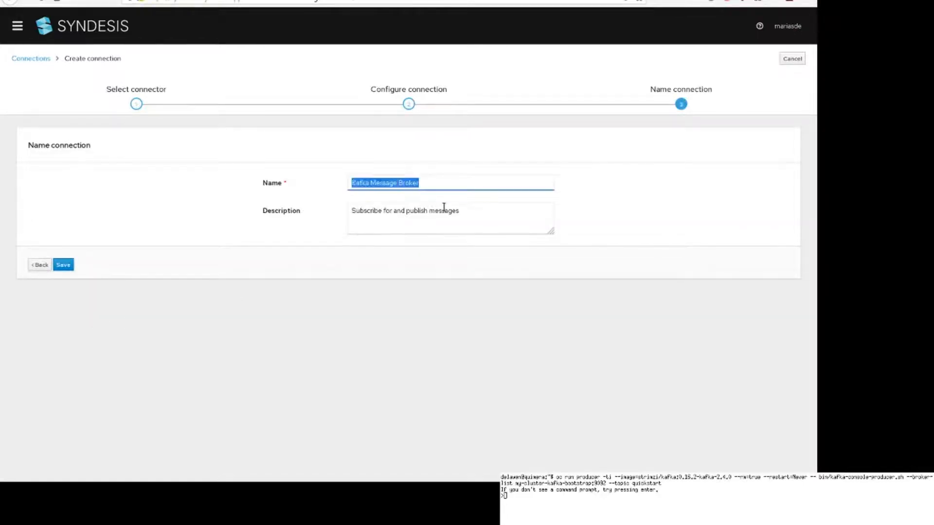
pyautogui.write('AutoDisc')
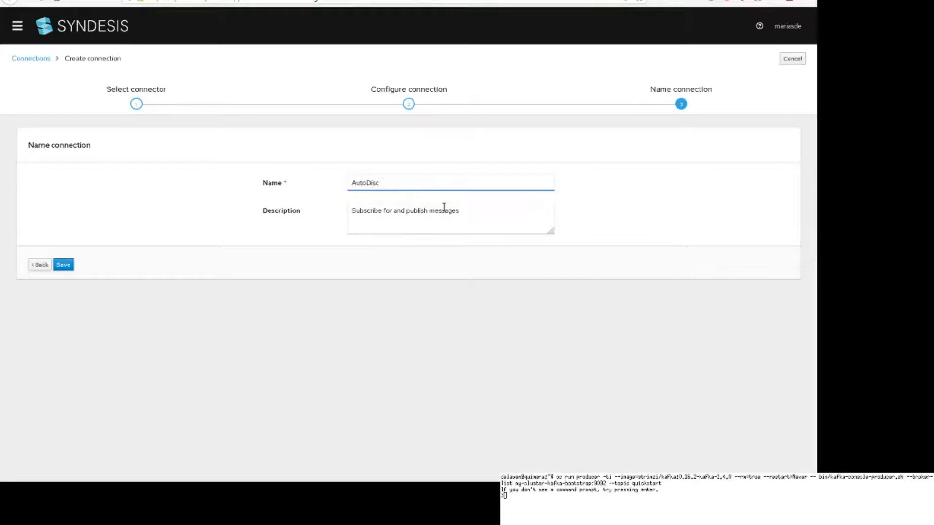
pyautogui.write('overed Kafka Broke')
pyautogui.click(459, 233)
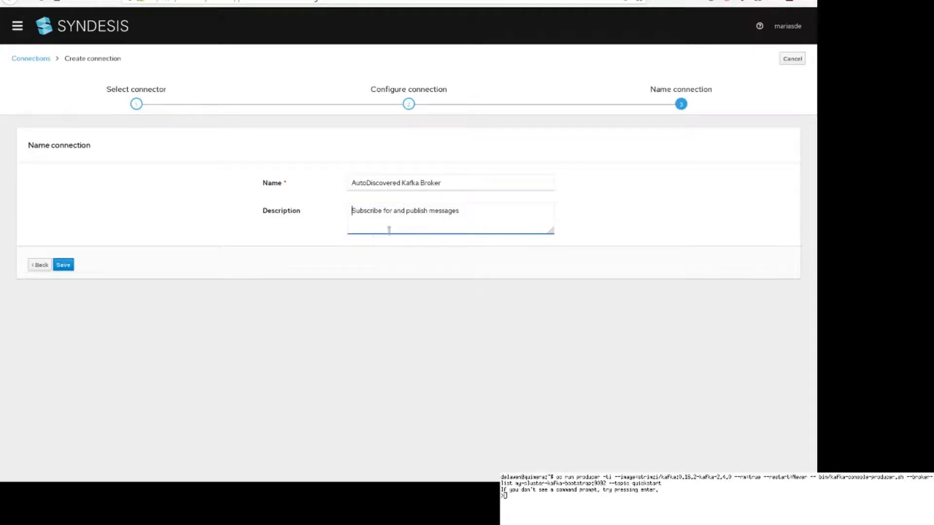
# - Set the connection's description to "Used for the QuickStart." and save the connection
pyautogui.hotkey('ctrl', 'a')
pyautogui.write('Used fo')
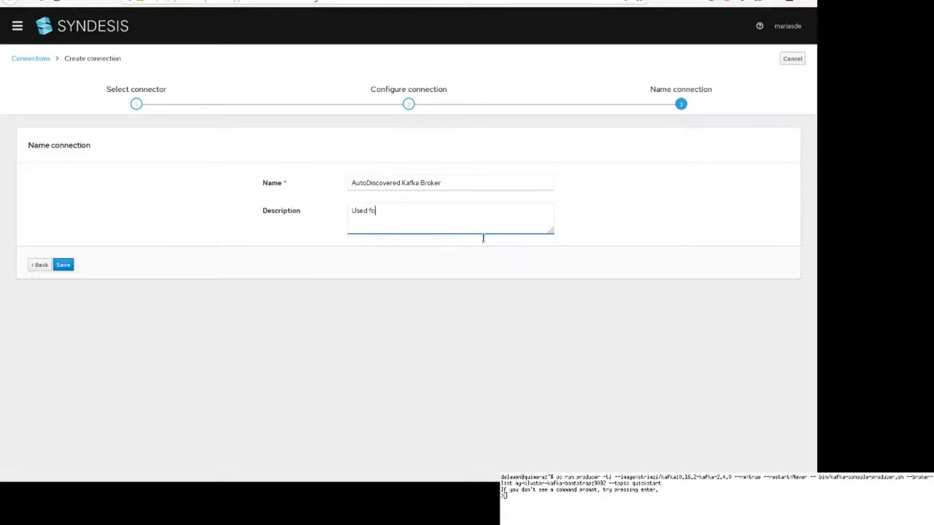
pyautogui.write('r the QuickStart')
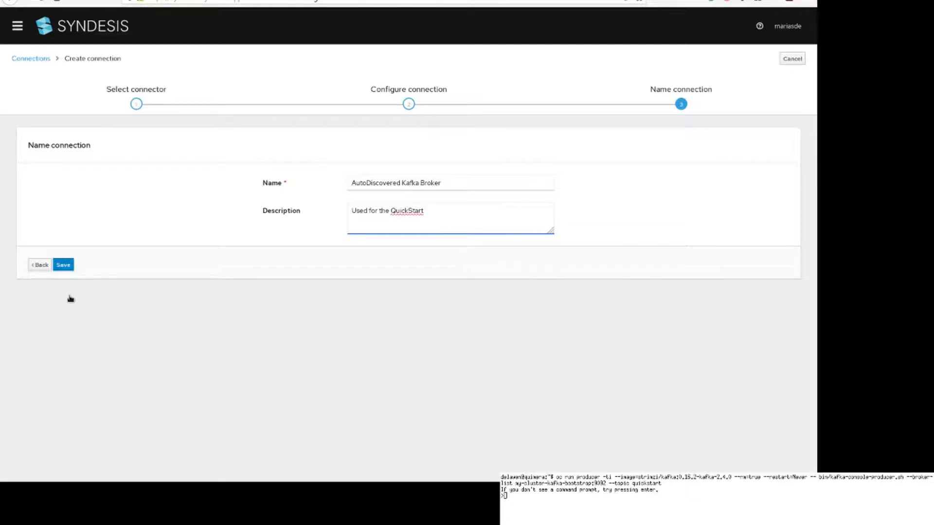
pyautogui.click(64, 266)
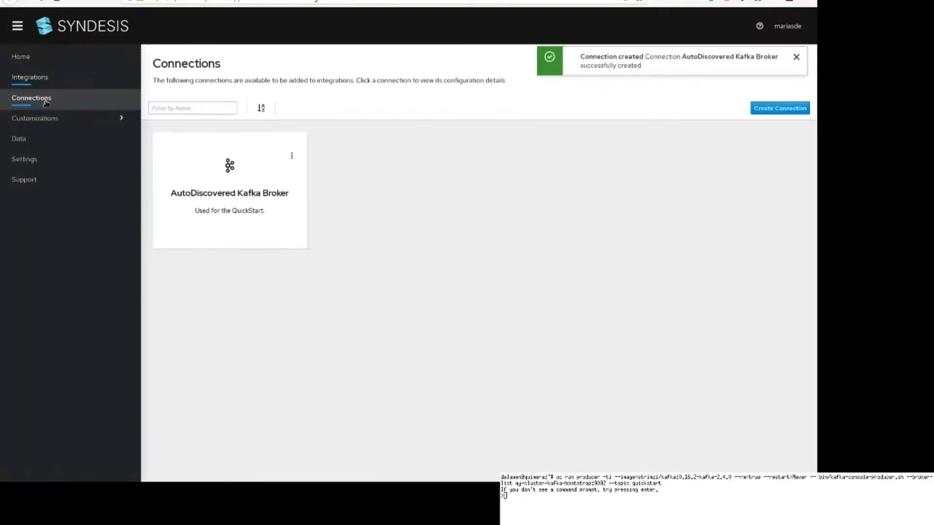
# - Create a new integration that starts with the AutoDiscovered Kafka Broker connection and its Subscribe action on the Kafka topic
pyautogui.click(30, 77)
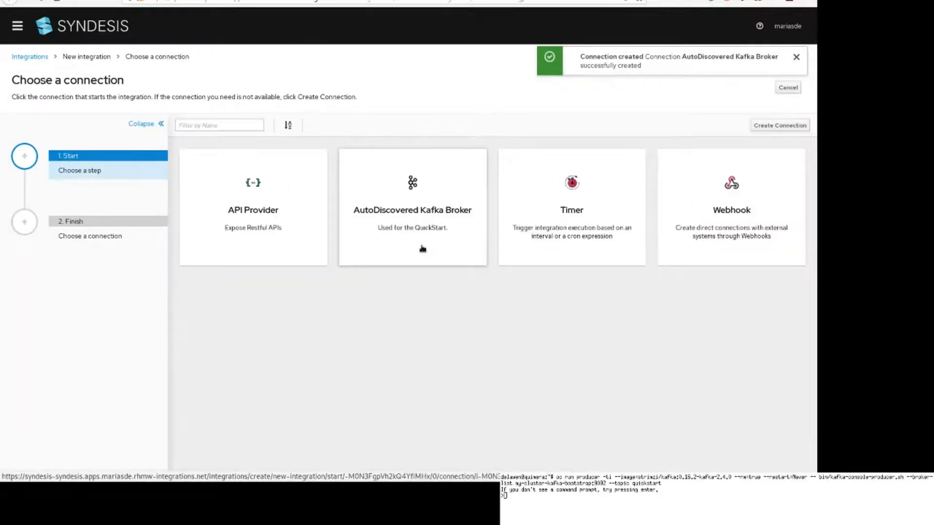
pyautogui.click(423, 249)
pyautogui.click(784, 141)
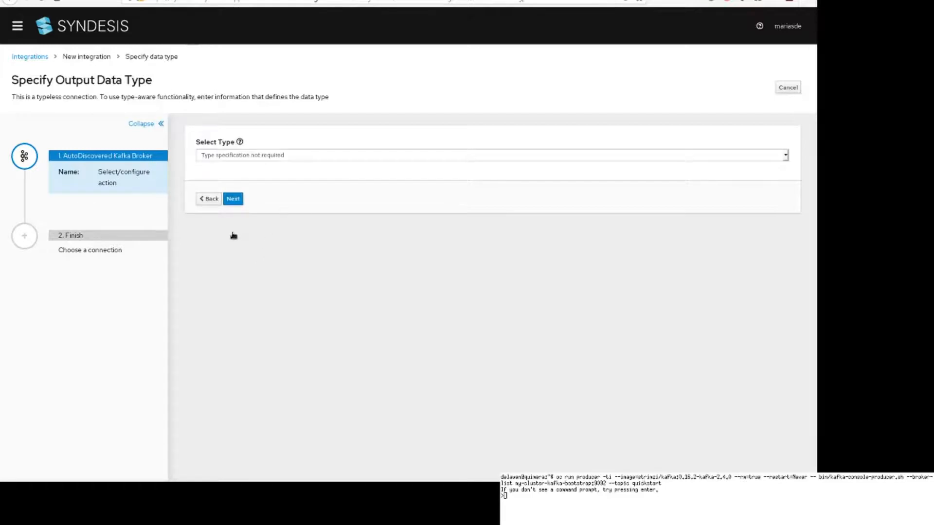
# - Leave the output type unspecified and finish the integration with a Log step that logs the message body
pyautogui.click(431, 247)
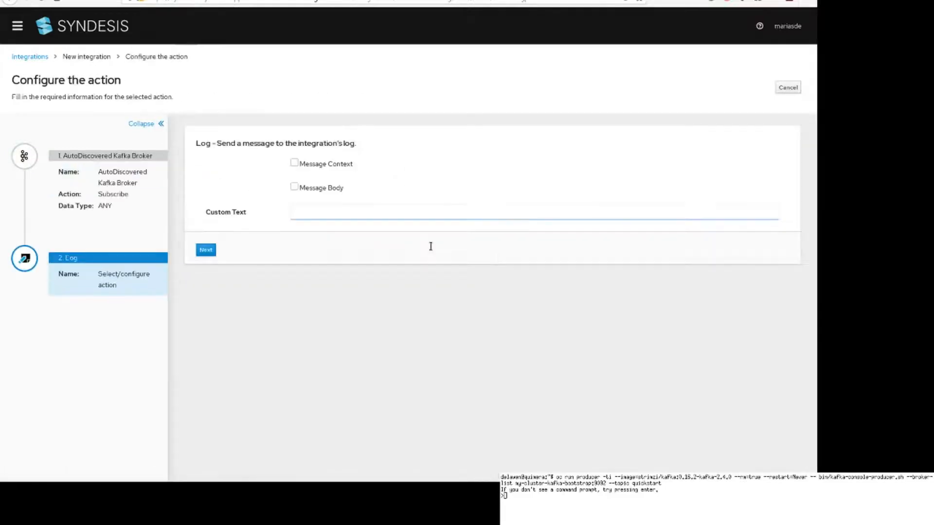
pyautogui.click(325, 188)
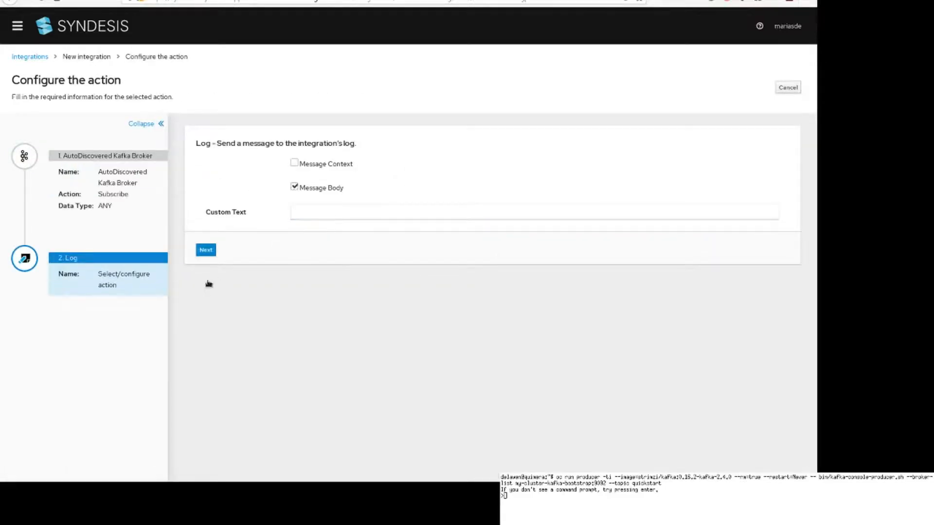
pyautogui.click(208, 250)
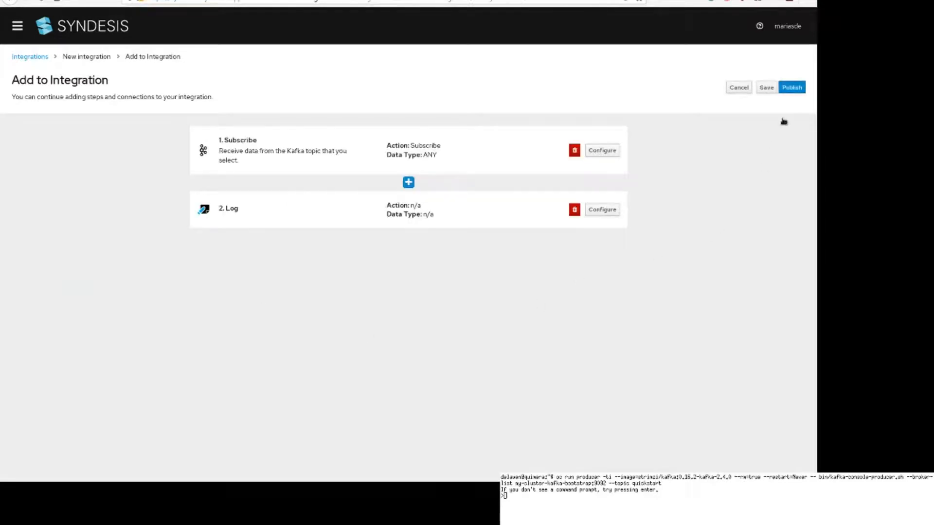
# - Name the integration "Simplest kafka example", then save and publish it
pyautogui.click(792, 86)
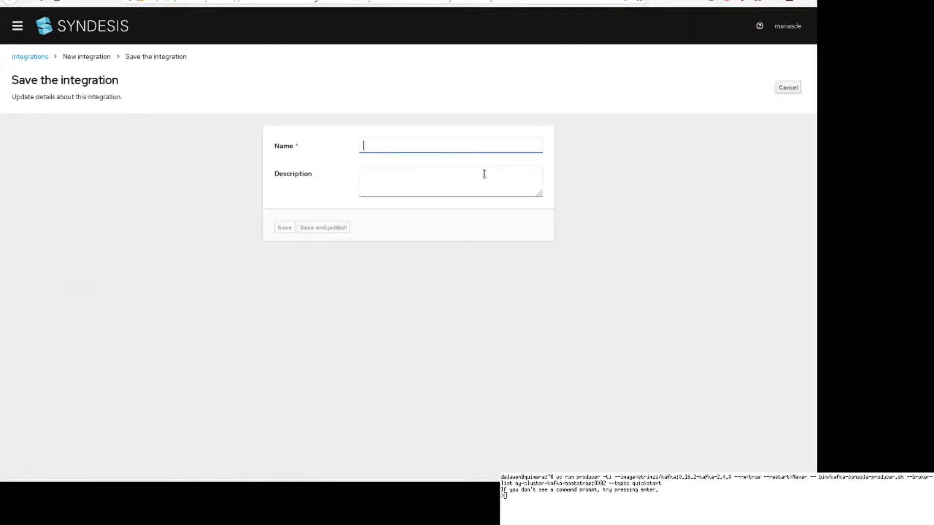
pyautogui.write('Simple')
pyautogui.write('t ')
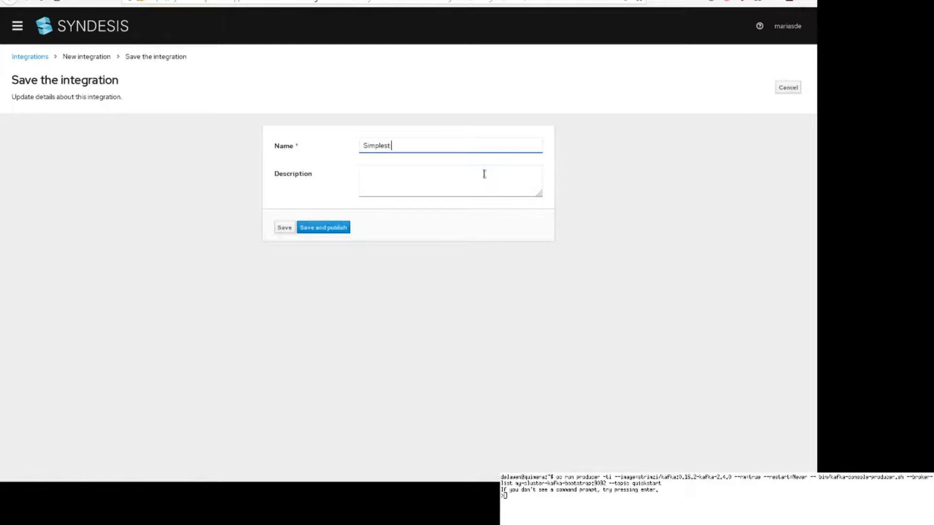
pyautogui.write('kafka example')
pyautogui.click(323, 227)
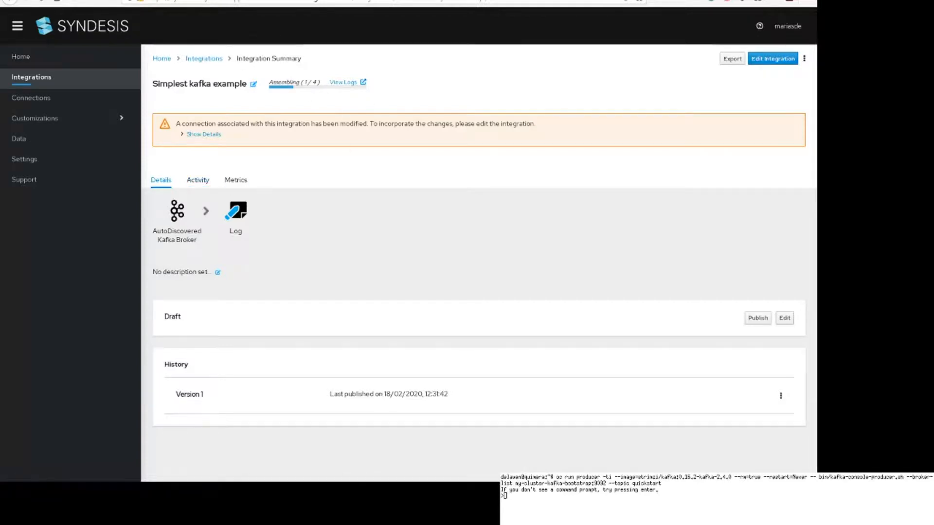
# - Clear the name filter on the OpenShift pod list, then check the integration's publishing progress in Syndesis
pyautogui.click(291, 1)
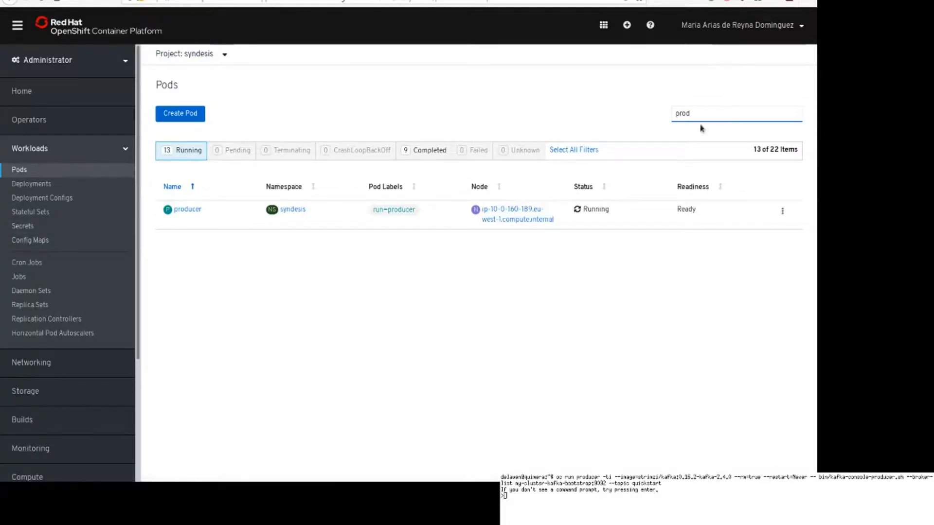
pyautogui.hotkey('ctrl', 'a')
pyautogui.press('BackSpace')
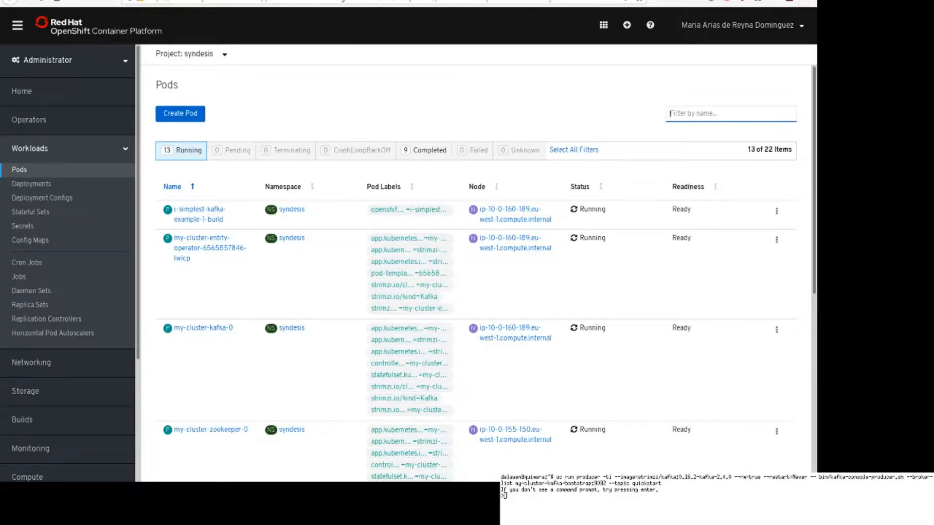
pyautogui.click(348, 1)
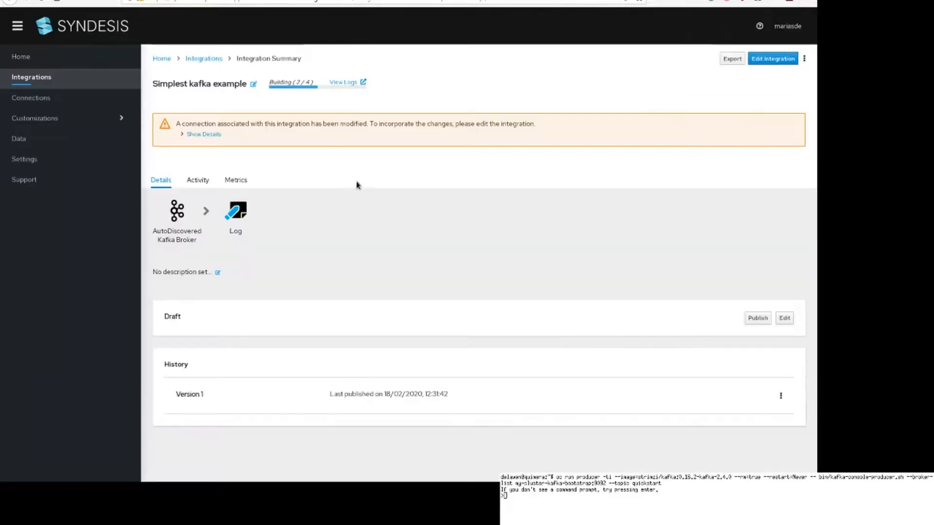
pyautogui.doubleClick(284, 111)
pyautogui.hotkey('alt', 'Tab')
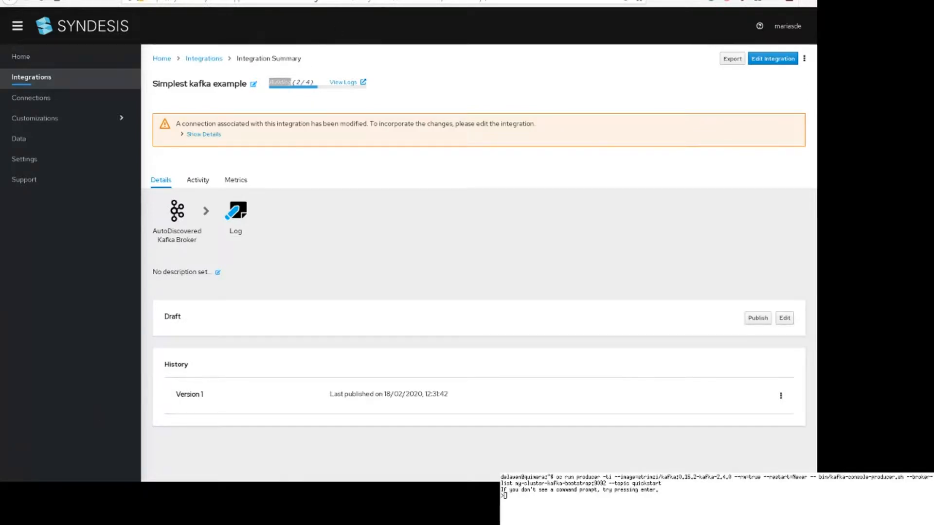
# - Switch to OpenShift and examine the logs of the i-simplest-kafka-example-1-build pod
pyautogui.hotkey('ctrl', 'Tab')
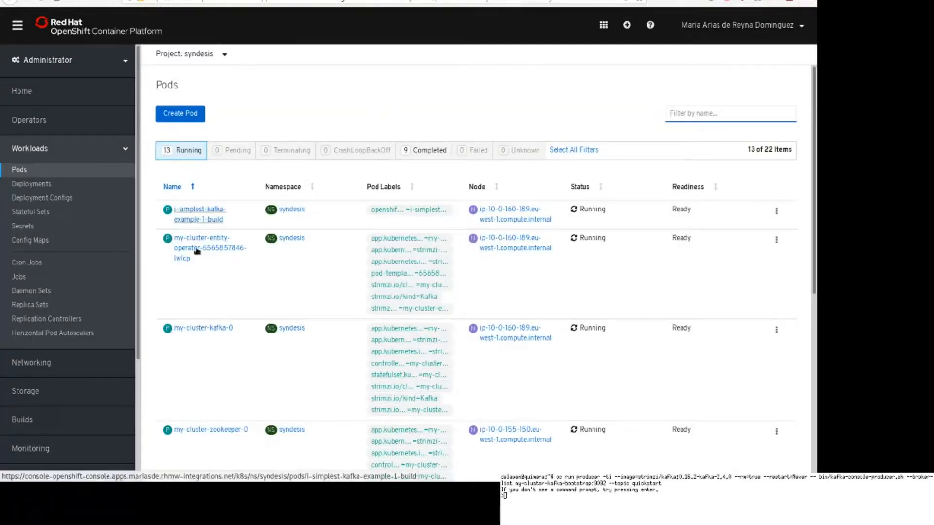
pyautogui.click(195, 220)
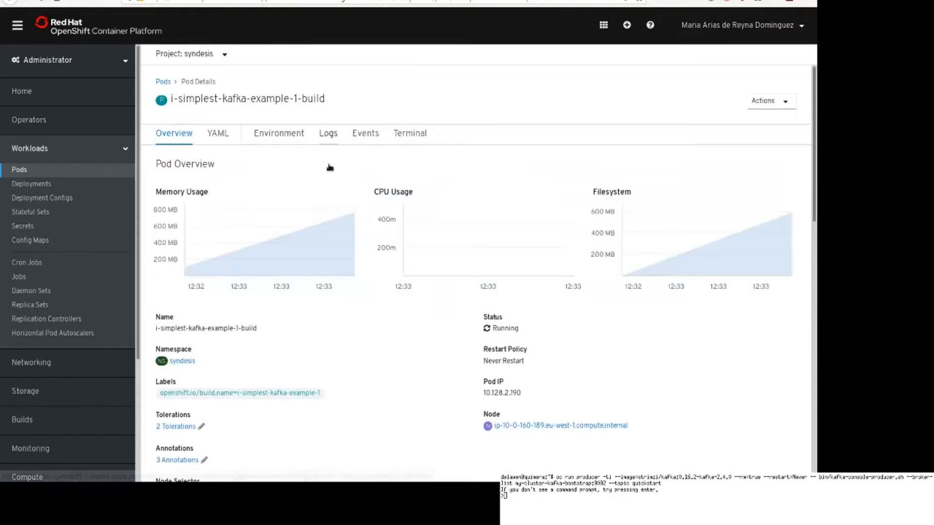
pyautogui.click(328, 133)
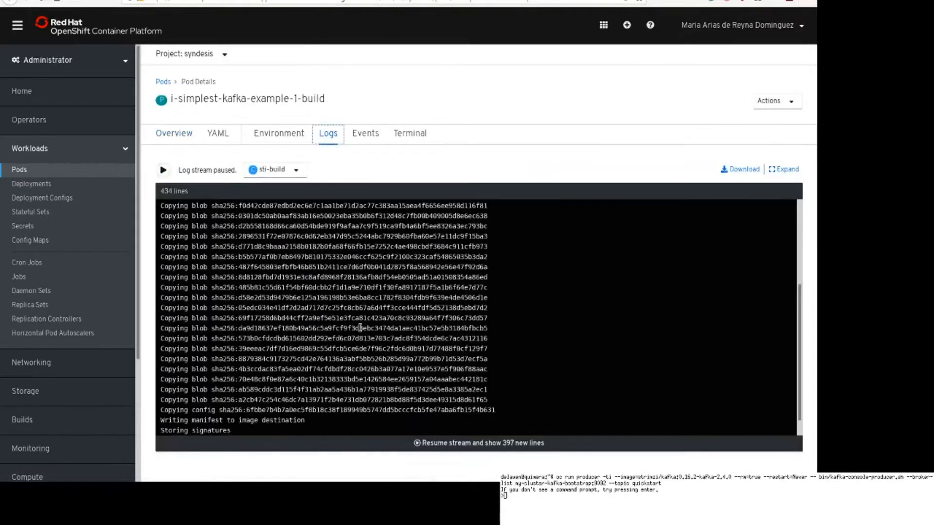
pyautogui.scroll(4, 360, 332)
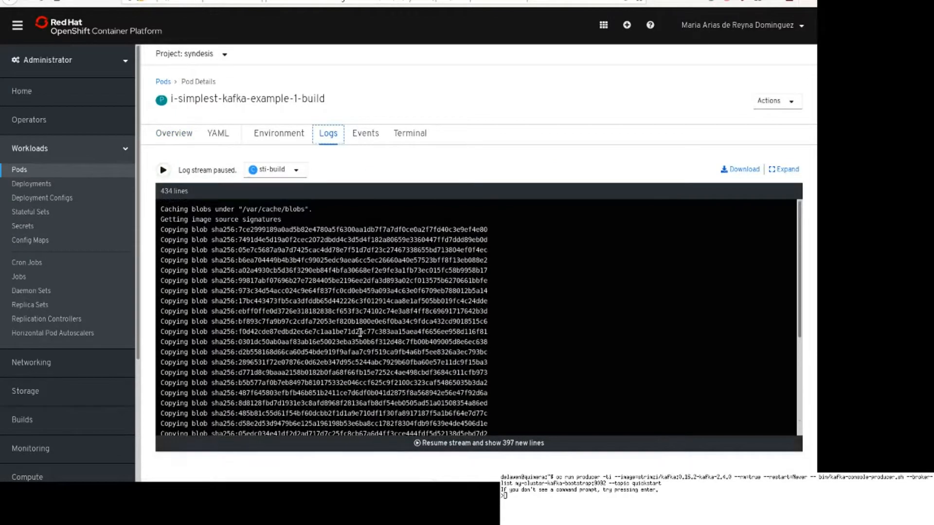
pyautogui.scroll(-10, 360, 332)
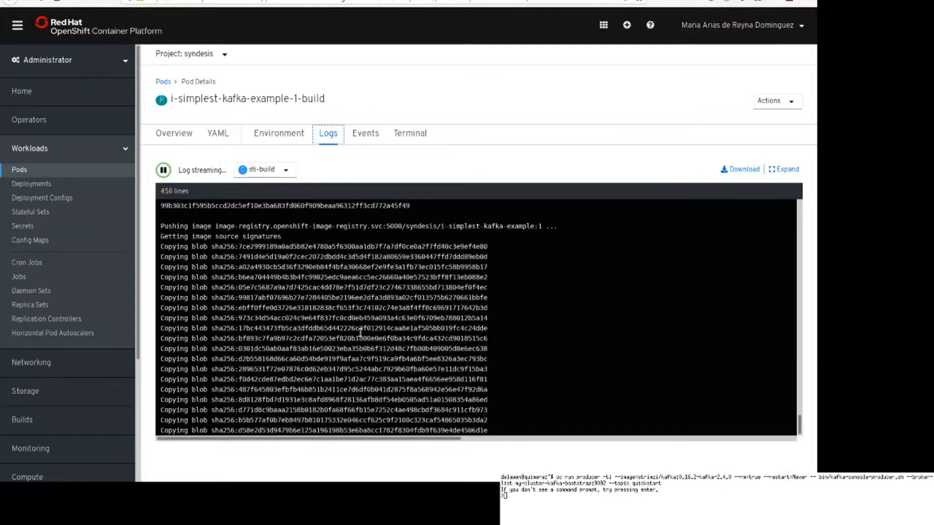
pyautogui.click(174, 133)
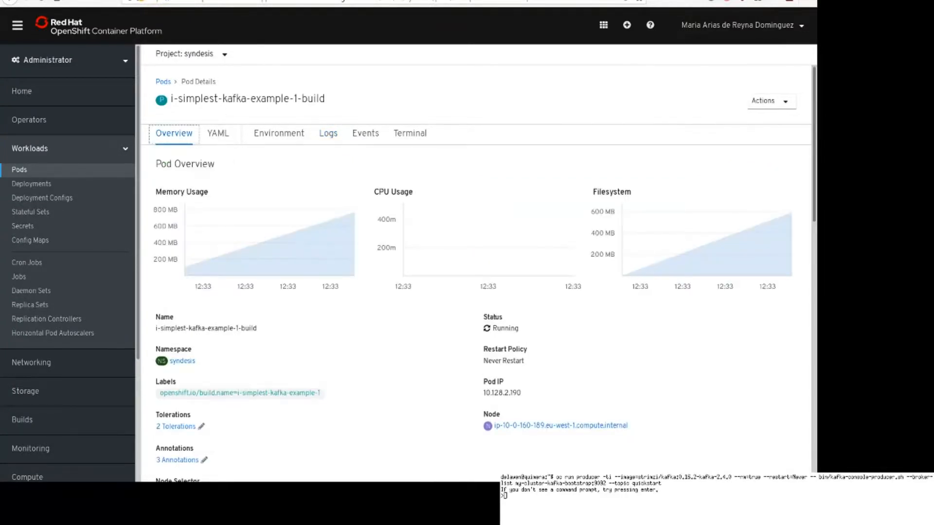
# - Return to the pod list and filter it by "simp"
pyautogui.click(163, 82)
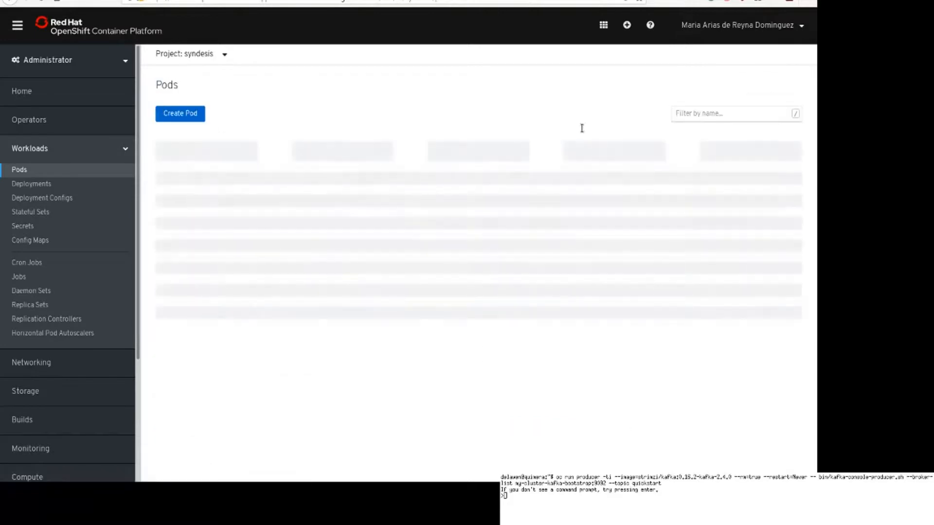
pyautogui.scroll(10, 689, 137)
pyautogui.scroll(5, 688, 139)
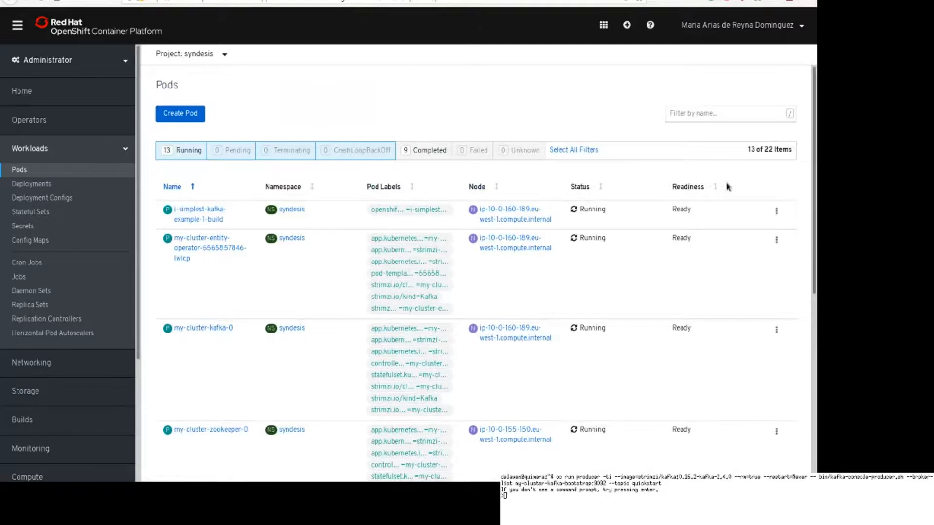
pyautogui.press('/')
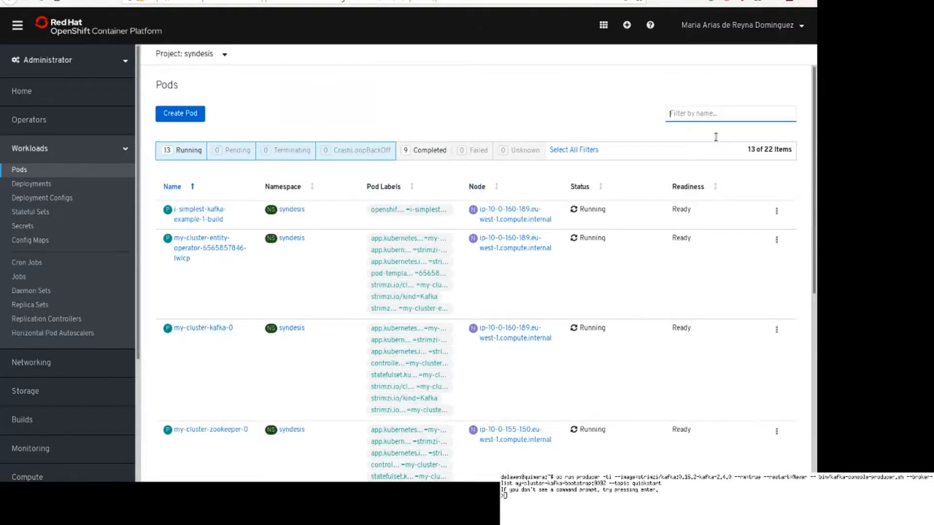
pyautogui.write('simp')
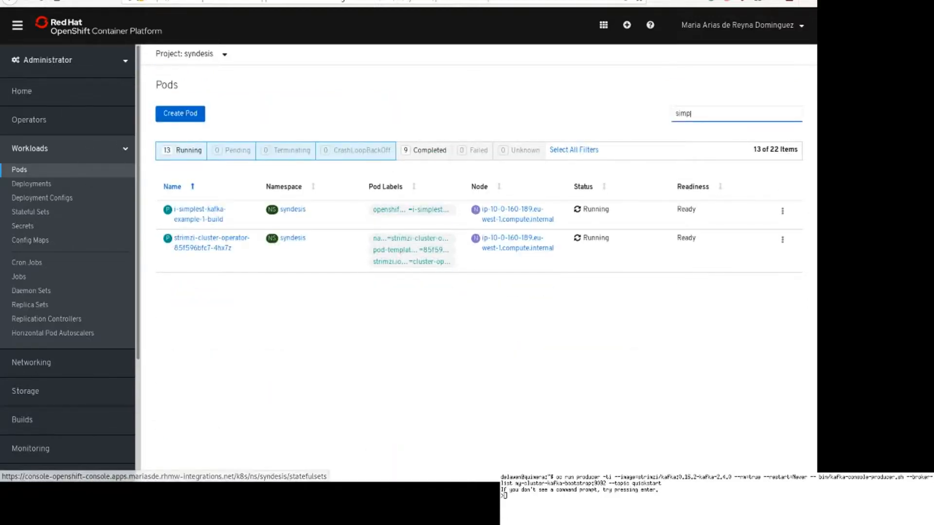
# - Narrow the pod name filter to "simpl", then clear it
pyautogui.hotkey('alt', 'Tab')
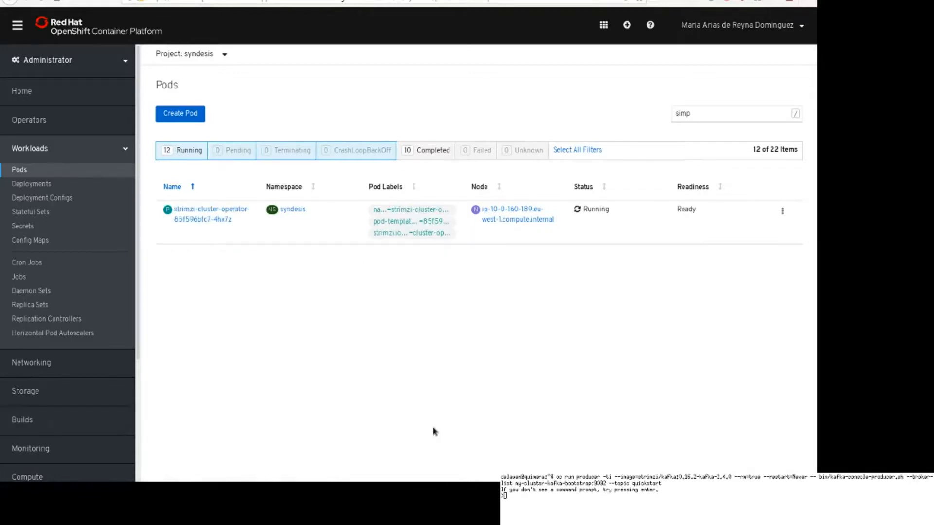
pyautogui.click(726, 139)
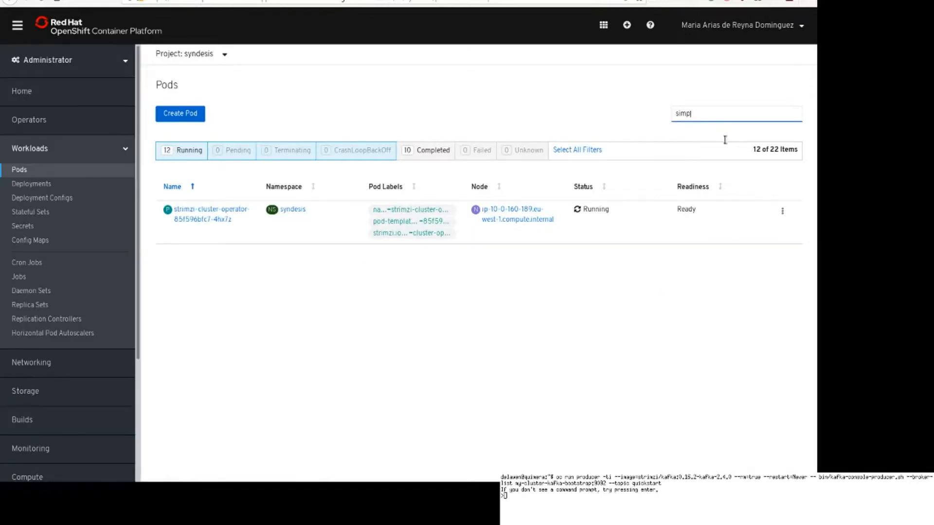
pyautogui.write('l')
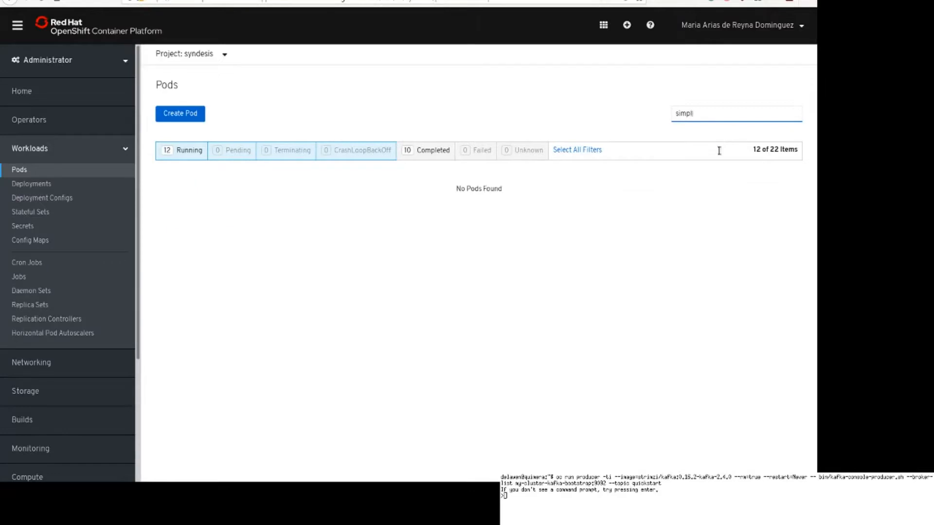
pyautogui.hotkey('ctrl', 'a')
pyautogui.press('BackSpace')
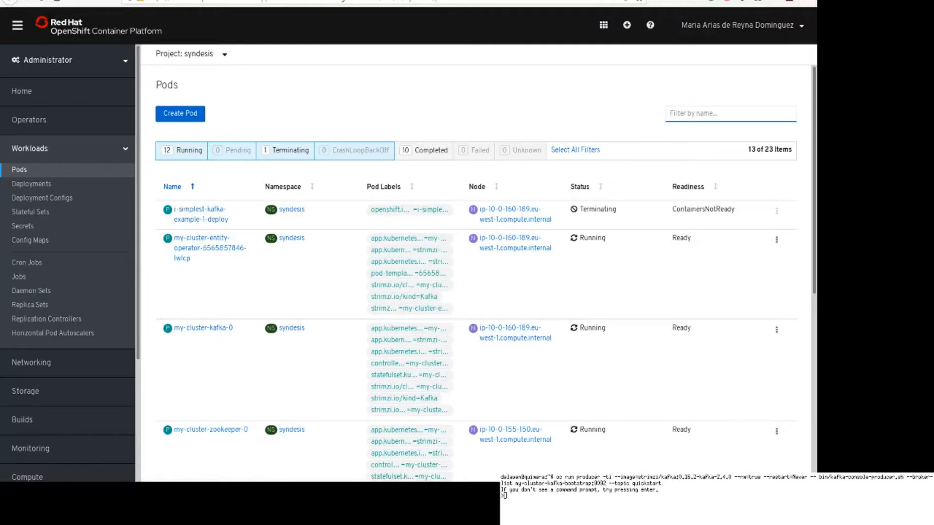
# - Look through the unfiltered pod list and check the integration's deployment progress in Syndesis
pyautogui.click(504, 496)
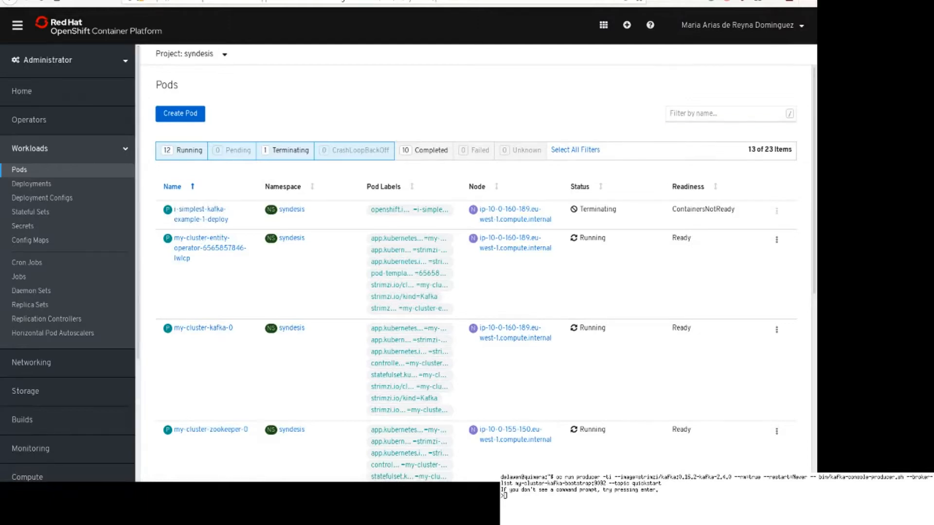
pyautogui.scroll(-10, 477, 273)
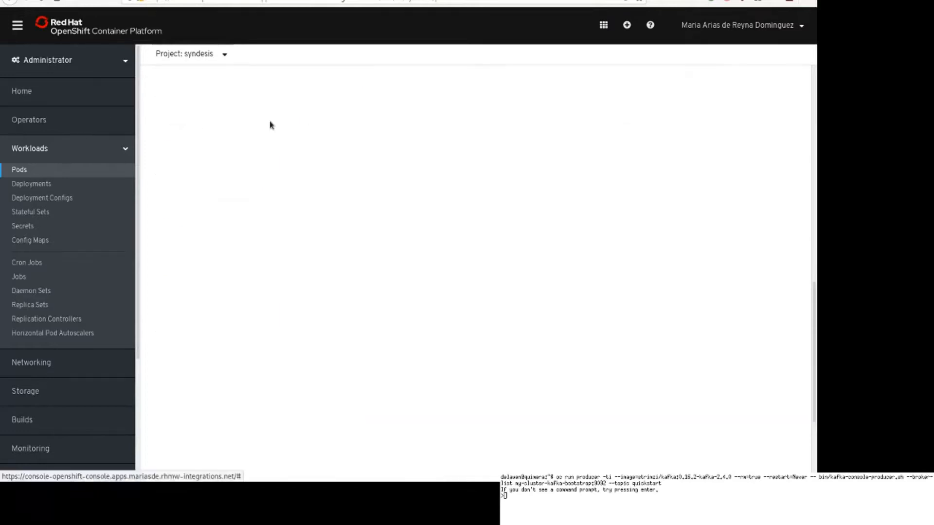
pyautogui.click(382, 0)
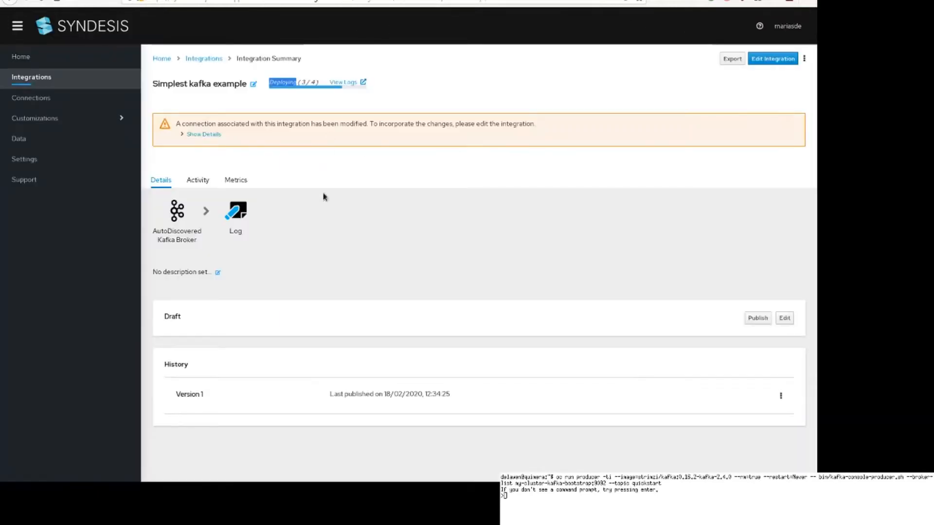
pyautogui.click(302, 124)
# - Back in OpenShift, show the logs of the i-simplest-kafka-example-2-v789k pod
pyautogui.click(267, 1)
pyautogui.scroll(8, 328, 211)
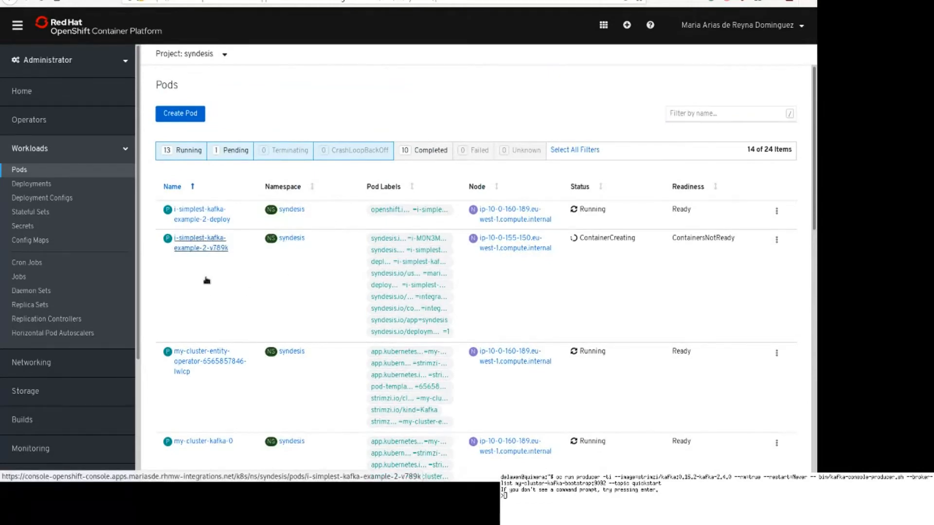
pyautogui.click(201, 246)
pyautogui.click(328, 133)
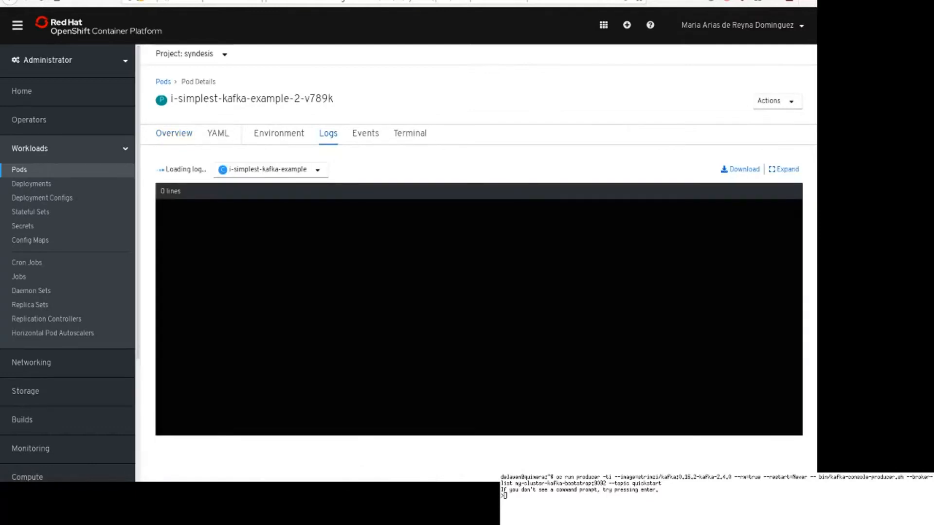
# - Show the integration's activity in Syndesis and send the message "hello world" from the terminal's Kafka producer
pyautogui.hotkey('ctrl', 'Tab')
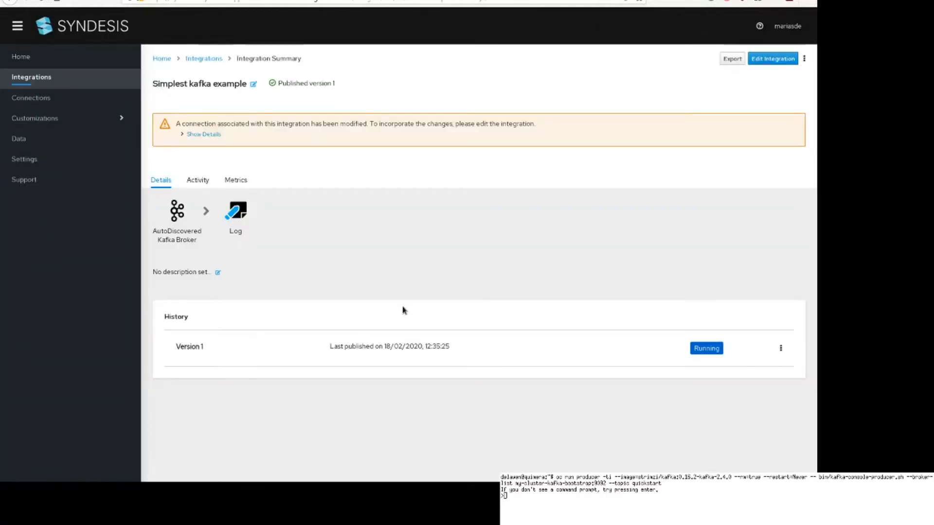
pyautogui.click(198, 180)
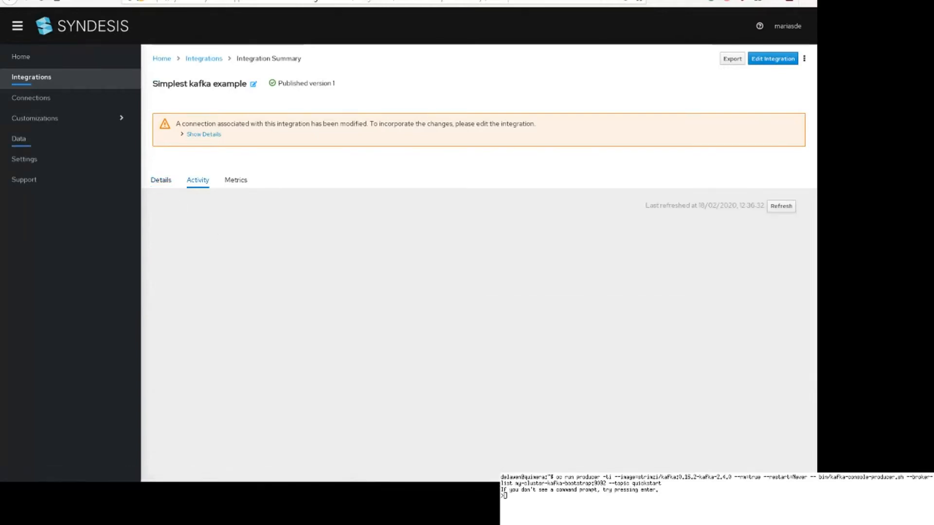
pyautogui.click(674, 505)
pyautogui.write('hello world')
pyautogui.press('Return')
# - Refresh the integration's activity and expand the latest execution to examine the Log step's output
pyautogui.click(783, 207)
pyautogui.click(723, 240)
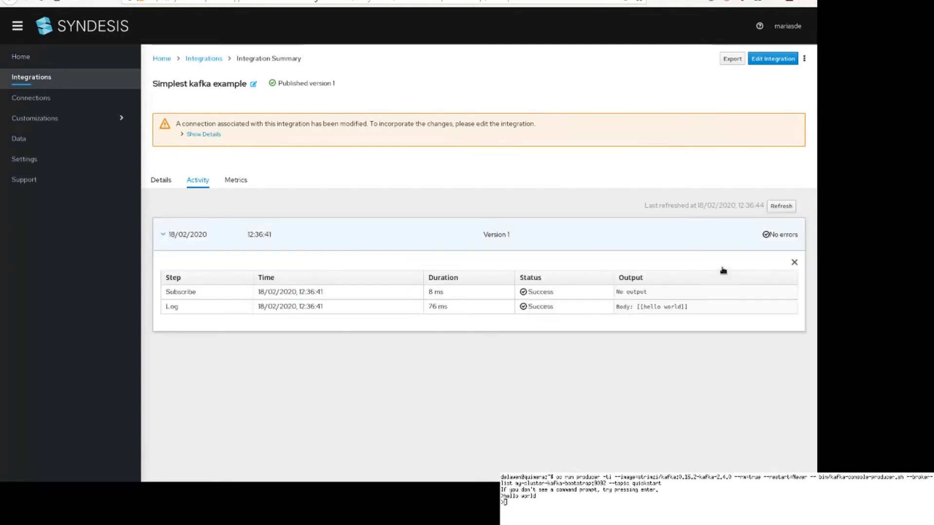
pyautogui.moveTo(701, 307); pyautogui.dragTo(614, 306)
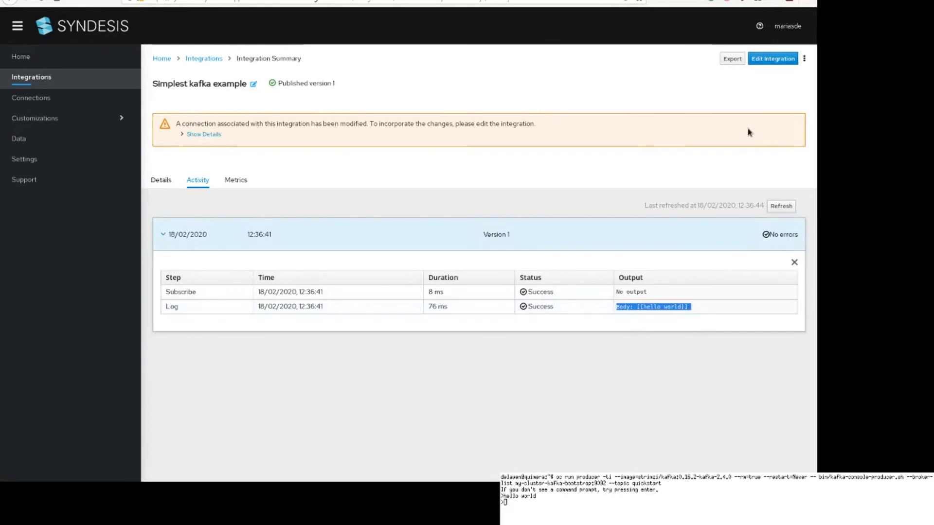